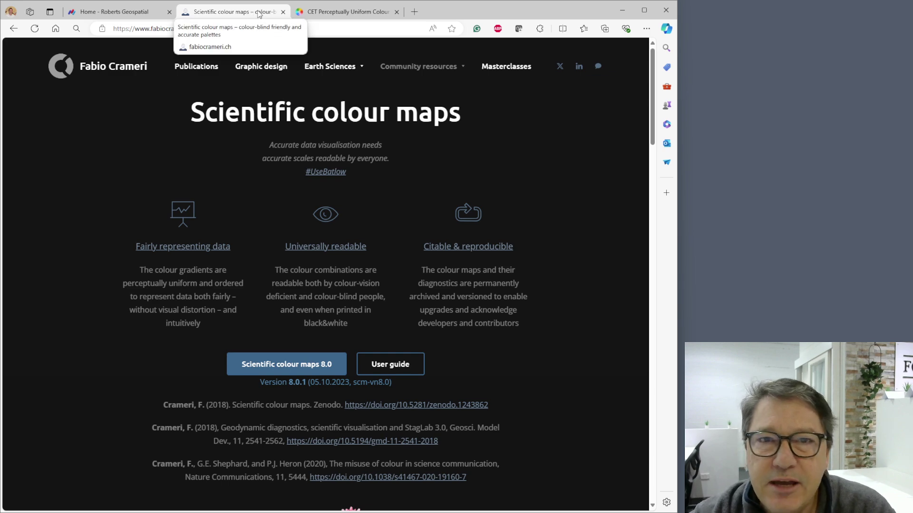
- View the ColorCET site and the Scientific colour maps page, and minimise the browser to reveal ProRaster Scientific
{"action": "left_click", "coordinate": [353, 13]}
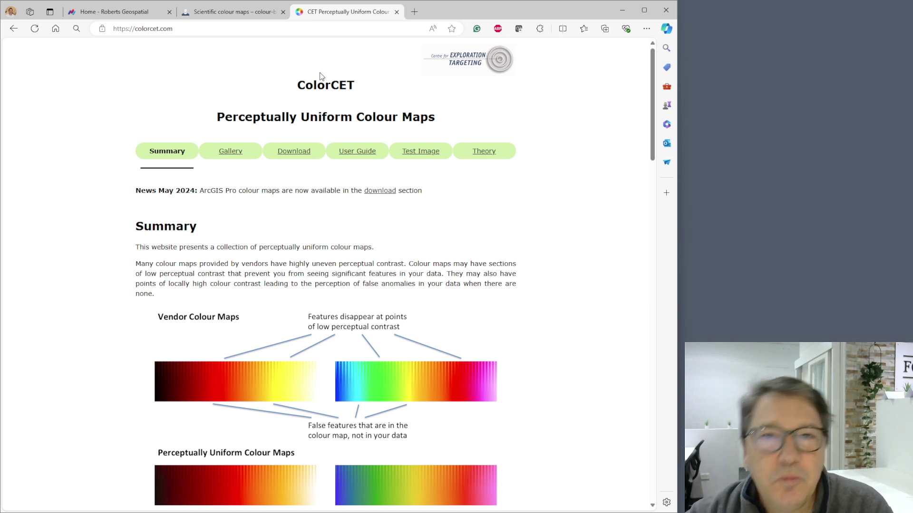
{"action": "left_click", "coordinate": [244, 16]}
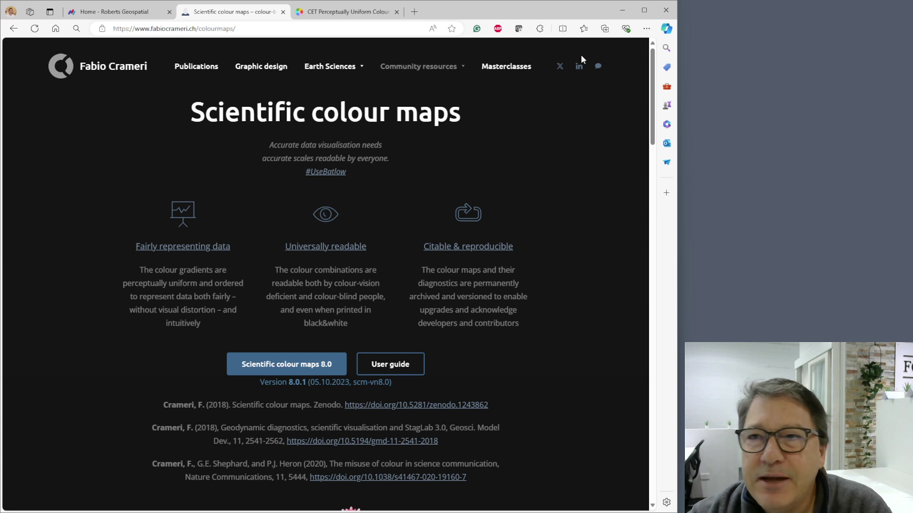
{"action": "left_click", "coordinate": [623, 10]}
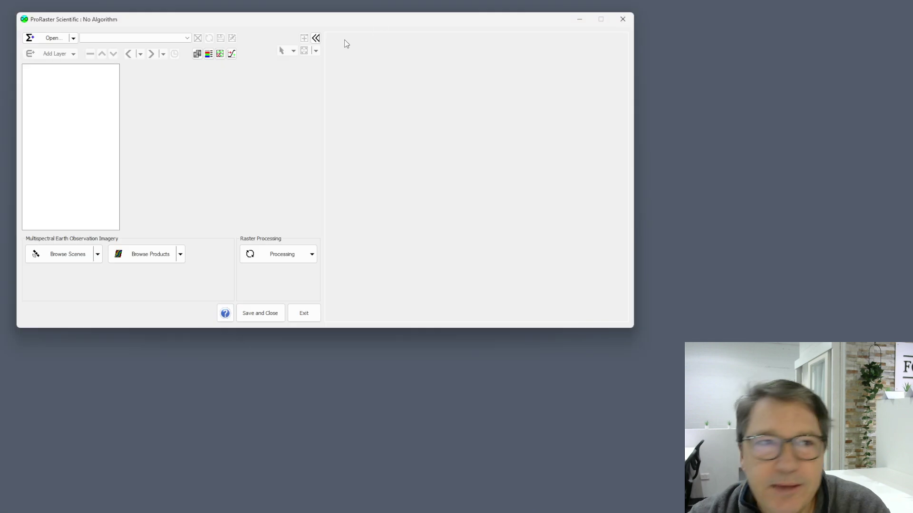
- Create a new algorithm from the recent raster Gebco2023_DEM.mrr
{"action": "left_click", "coordinate": [50, 38]}
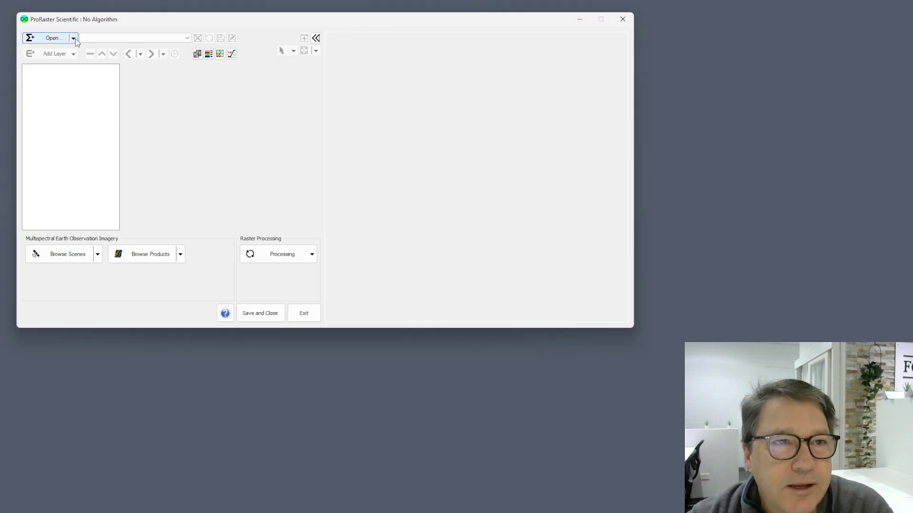
{"action": "mouse_move", "coordinate": [95, 144]}
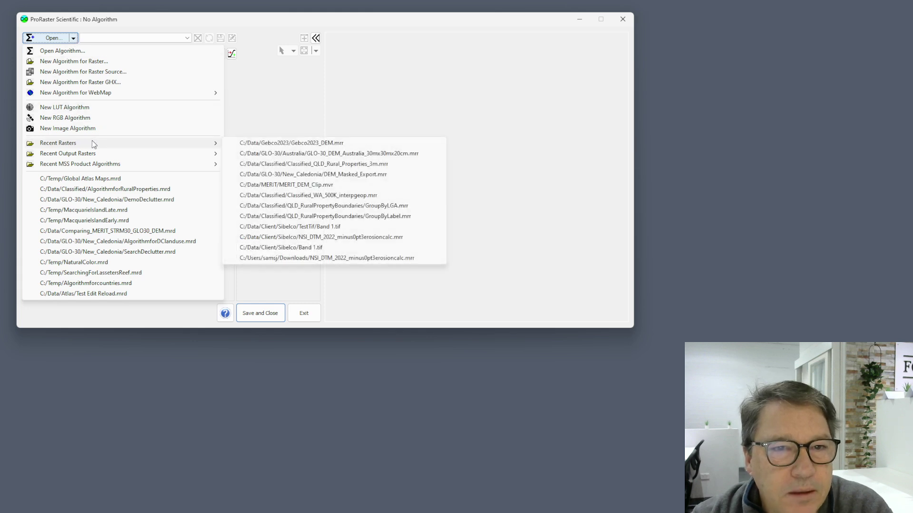
{"action": "left_click", "coordinate": [314, 142]}
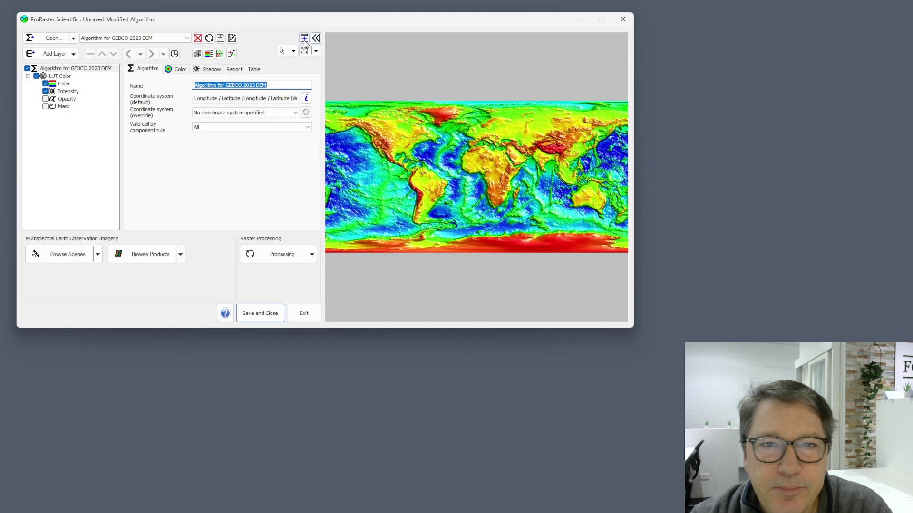
- Show the GEBCO 2023 DEM algorithm in its own map window, and enlarge that window beside the main one
{"action": "left_click", "coordinate": [305, 39]}
{"action": "left_click_drag", "start_coordinate": [389, 36], "coordinate": [468, 20]}
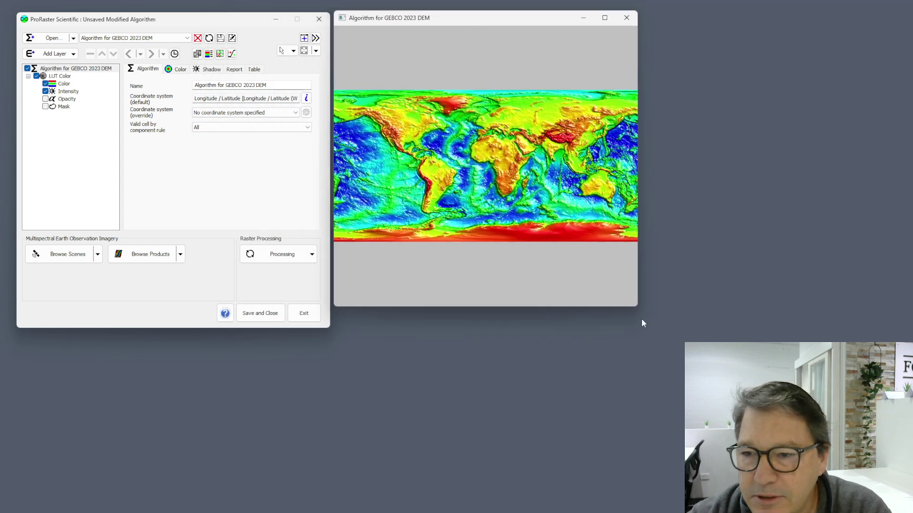
{"action": "left_click_drag", "start_coordinate": [636, 309], "coordinate": [908, 508]}
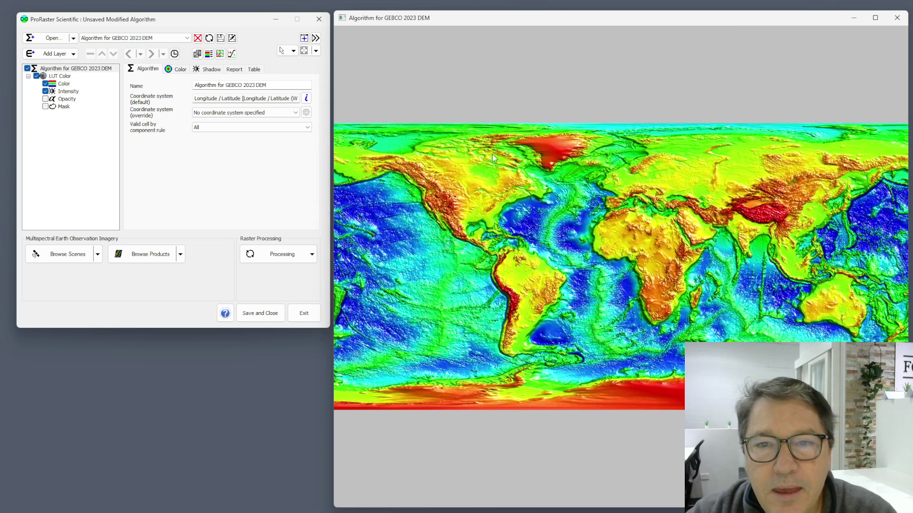
{"action": "scroll", "coordinate": [708, 236], "scroll_direction": "down", "scroll_amount": 3}
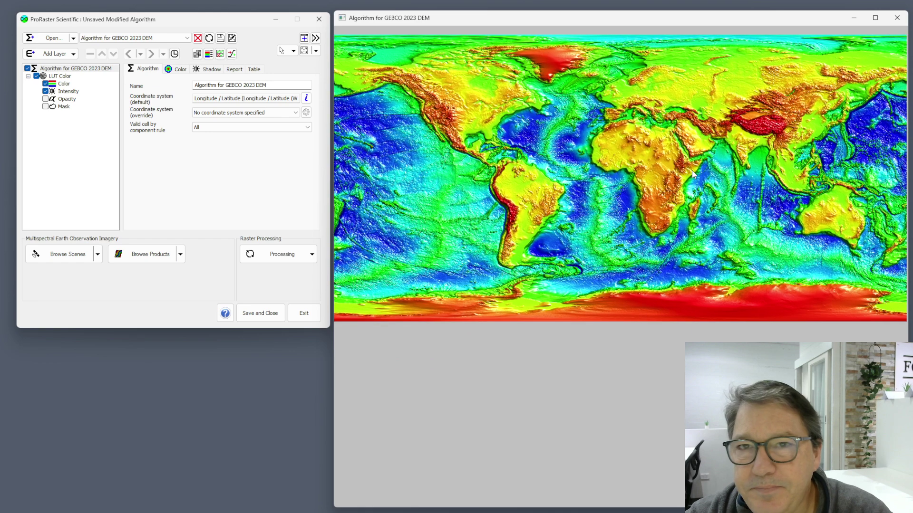
- Browse the color tables for the GEBCO layer's Color component and apply the cork table
{"action": "left_click", "coordinate": [64, 84]}
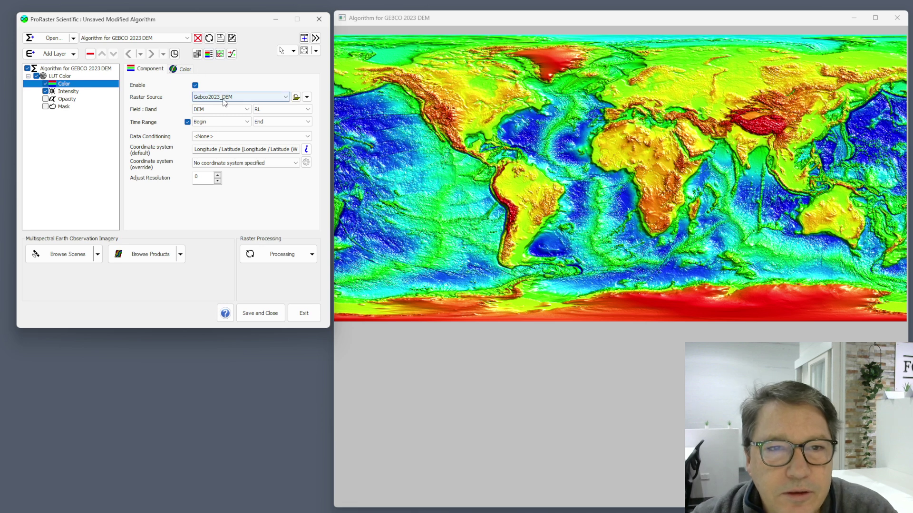
{"action": "left_click", "coordinate": [185, 69]}
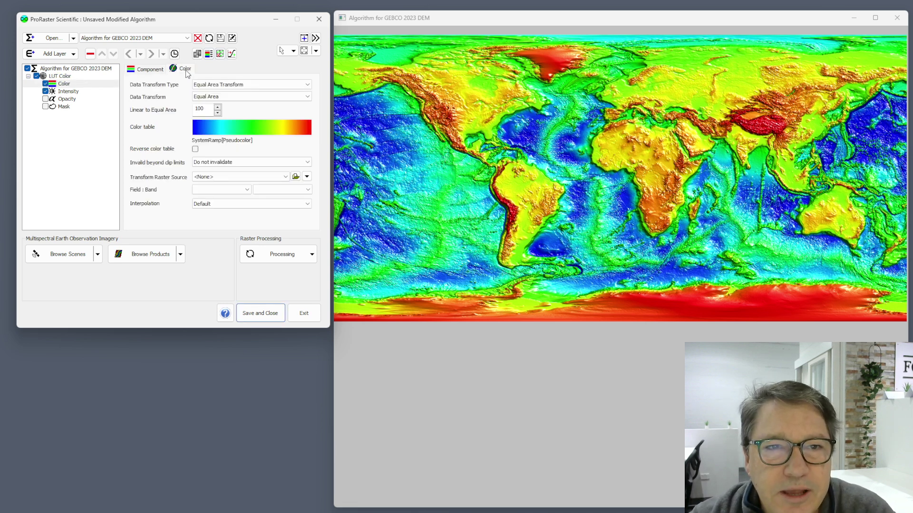
{"action": "left_click", "coordinate": [284, 126]}
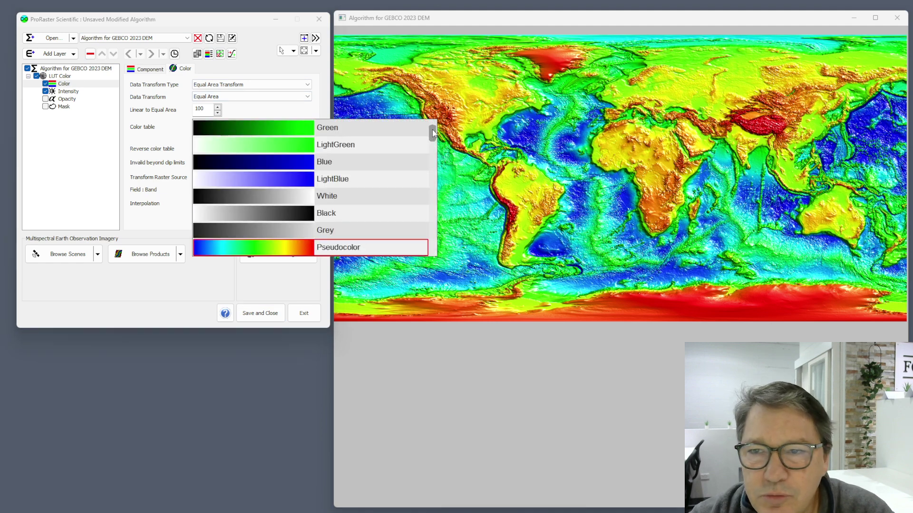
{"action": "mouse_move", "coordinate": [432, 129]}
{"action": "left_mouse_down"}
{"action": "mouse_move", "coordinate": [434, 205]}
{"action": "mouse_move", "coordinate": [435, 127]}
{"action": "mouse_move", "coordinate": [434, 142]}
{"action": "left_mouse_up"}
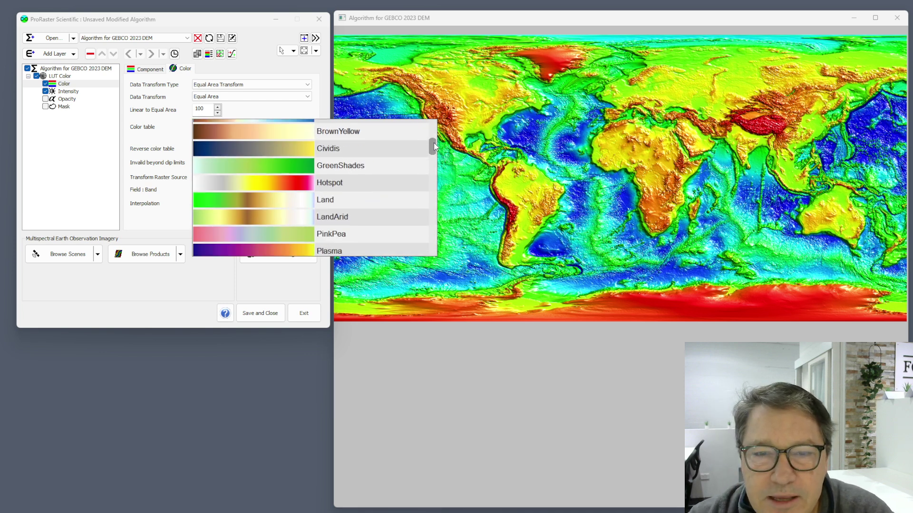
{"action": "left_click_drag", "start_coordinate": [431, 145], "coordinate": [434, 216]}
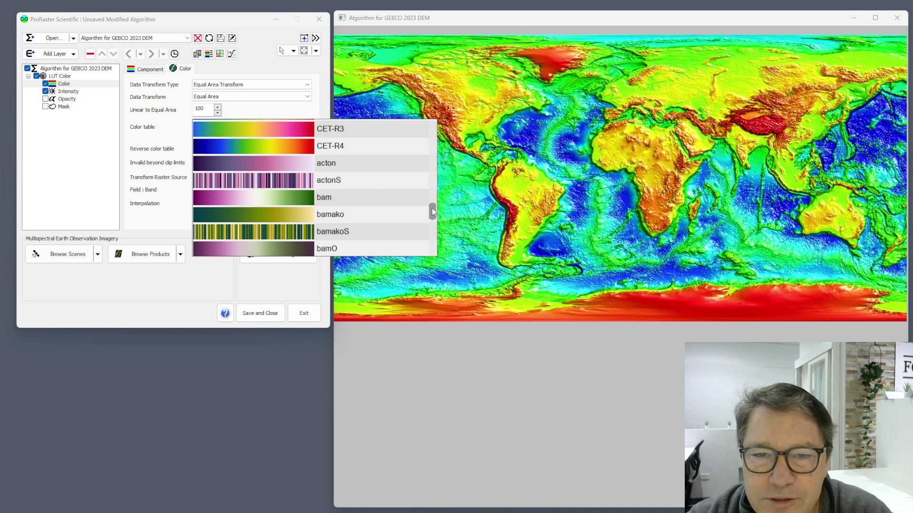
{"action": "mouse_move", "coordinate": [432, 208]}
{"action": "left_mouse_down"}
{"action": "mouse_move", "coordinate": [428, 243]}
{"action": "mouse_move", "coordinate": [434, 220]}
{"action": "left_mouse_up"}
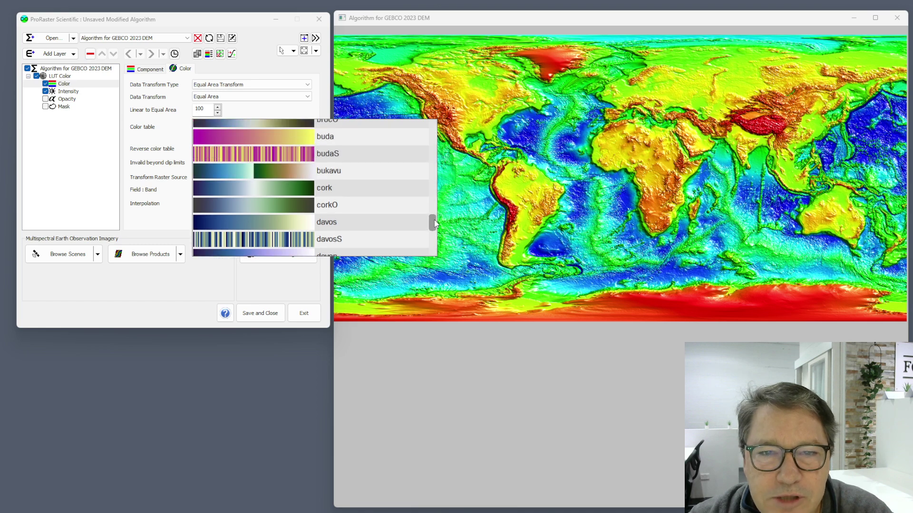
{"action": "left_click", "coordinate": [250, 189]}
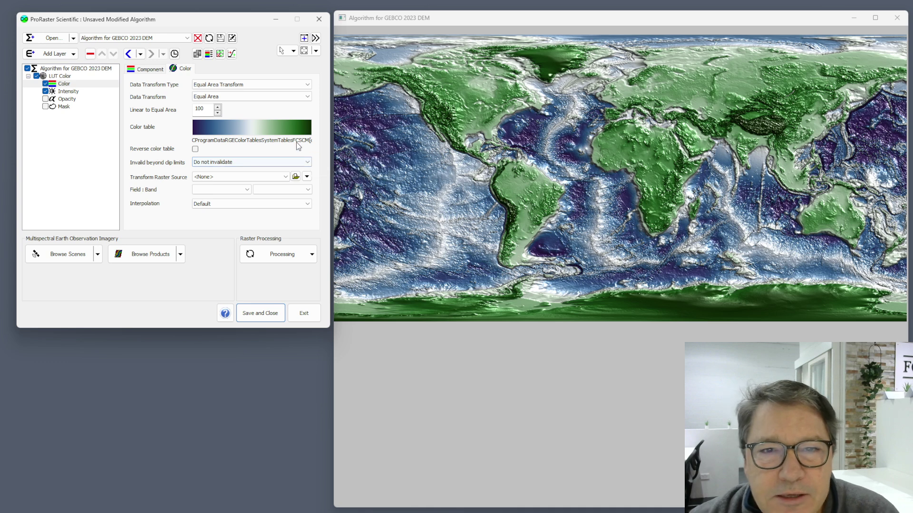
- Examine the other Scientific colour maps in the color table list, and close it without choosing another table
{"action": "left_click", "coordinate": [263, 127]}
{"action": "left_click_drag", "start_coordinate": [432, 129], "coordinate": [430, 239]}
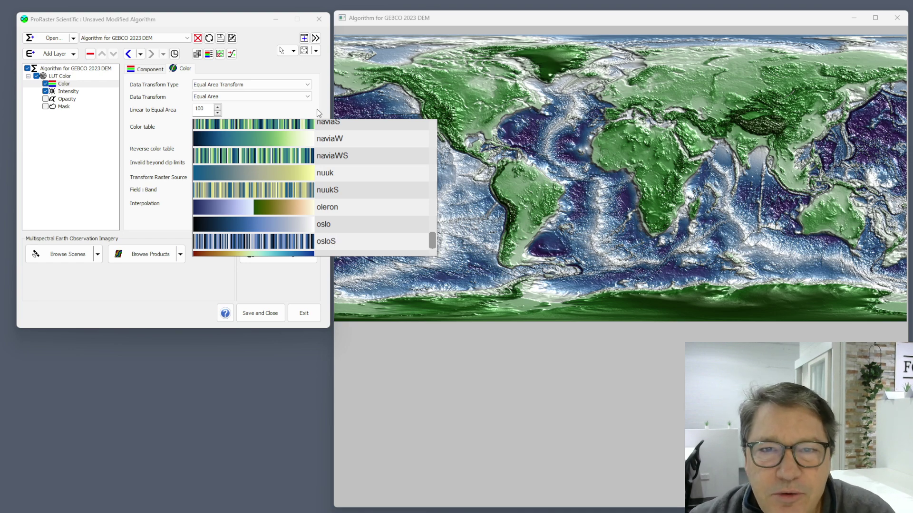
{"action": "left_click", "coordinate": [314, 64]}
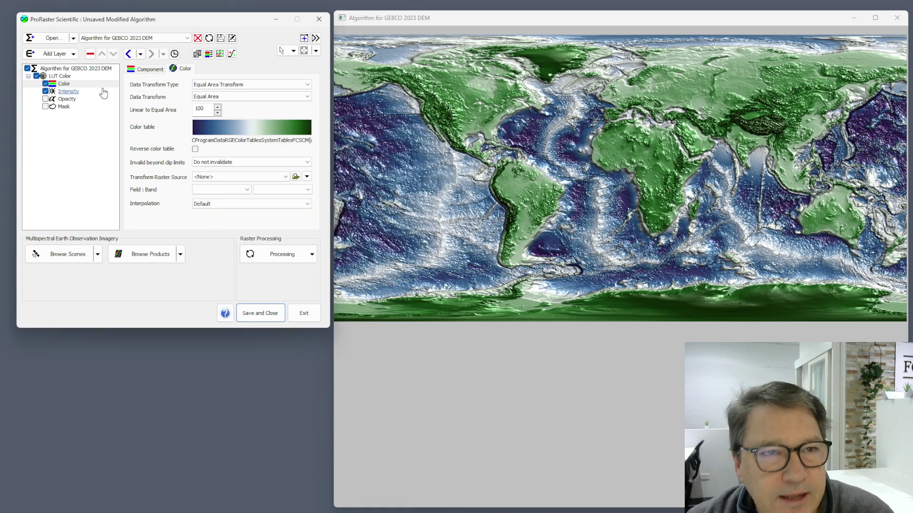
- Create a new algorithm from the recent raster Classified_QLD_Rural_Properties_3m.mrr
{"action": "left_click", "coordinate": [73, 53]}
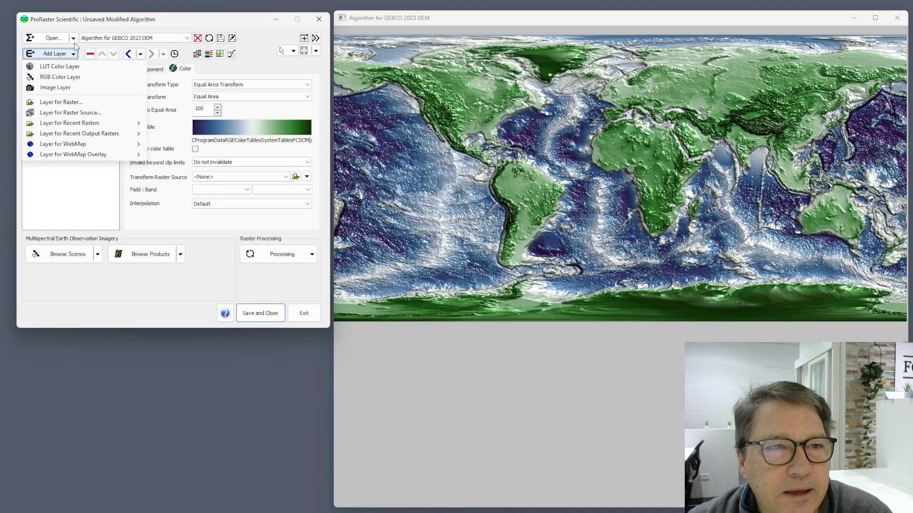
{"action": "left_click", "coordinate": [73, 39]}
{"action": "mouse_move", "coordinate": [90, 144]}
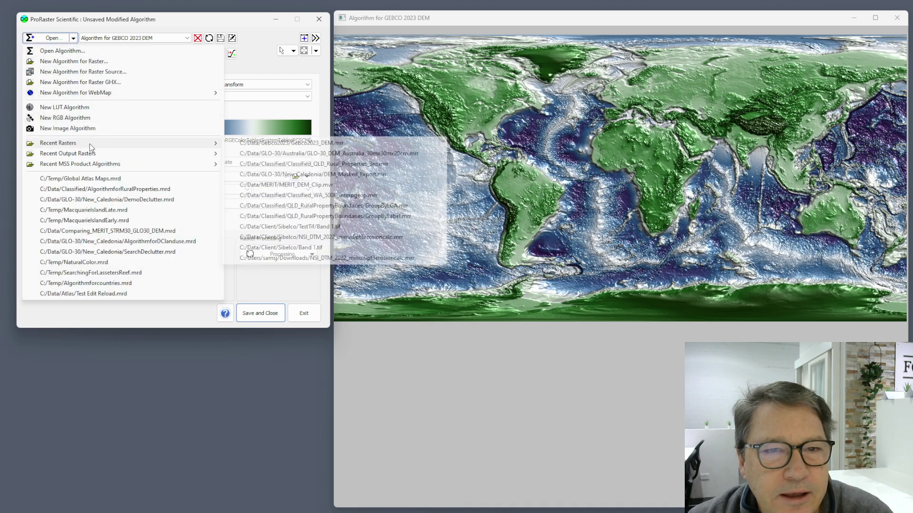
{"action": "left_click", "coordinate": [339, 163]}
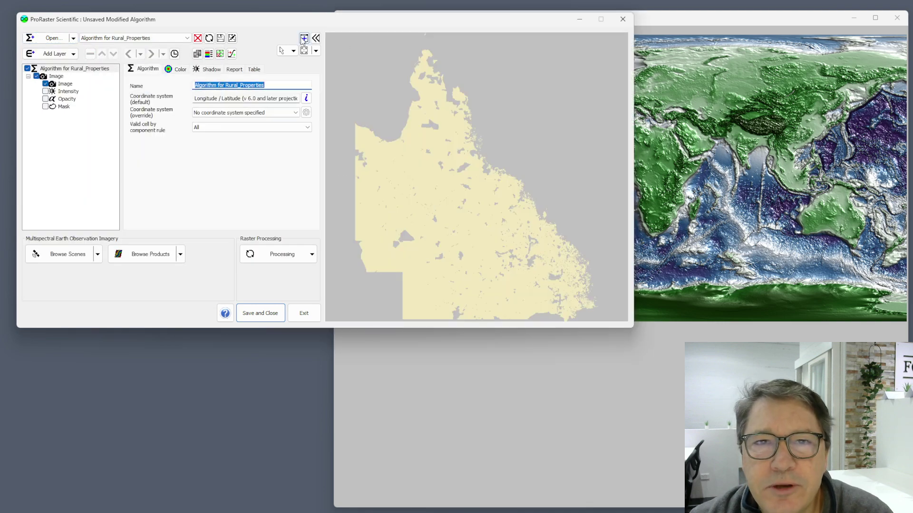
- Show the Rural_Properties algorithm in its own map window, placed and enlarged over the GEBCO map window
{"action": "left_click", "coordinate": [303, 38]}
{"action": "left_click", "coordinate": [316, 38]}
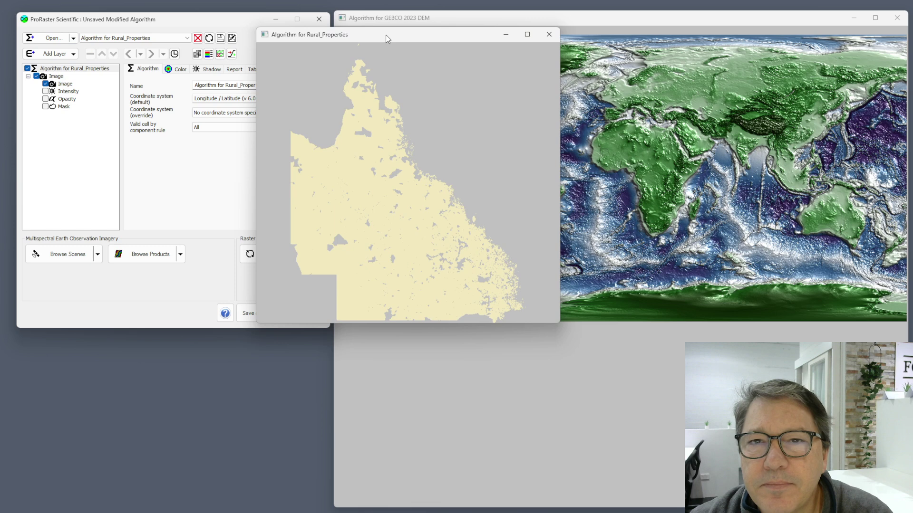
{"action": "left_click_drag", "start_coordinate": [386, 36], "coordinate": [462, 18]}
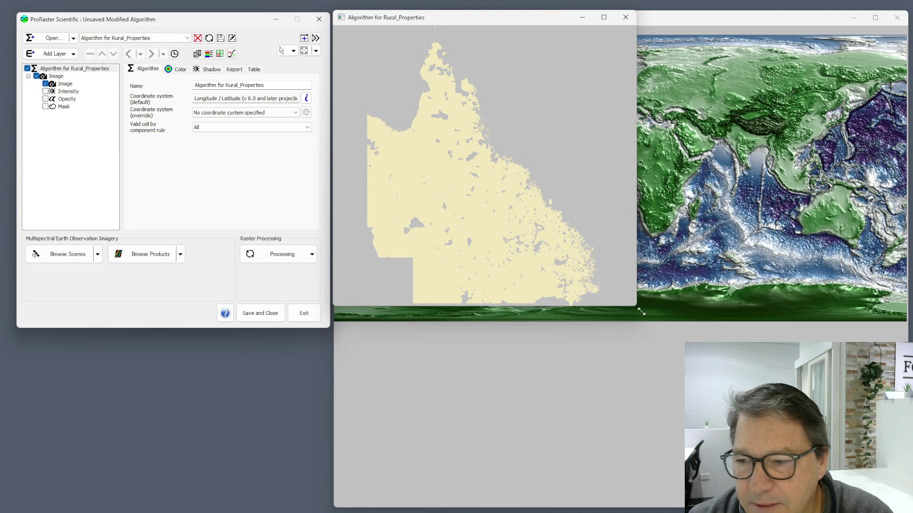
{"action": "left_click_drag", "start_coordinate": [642, 311], "coordinate": [908, 508]}
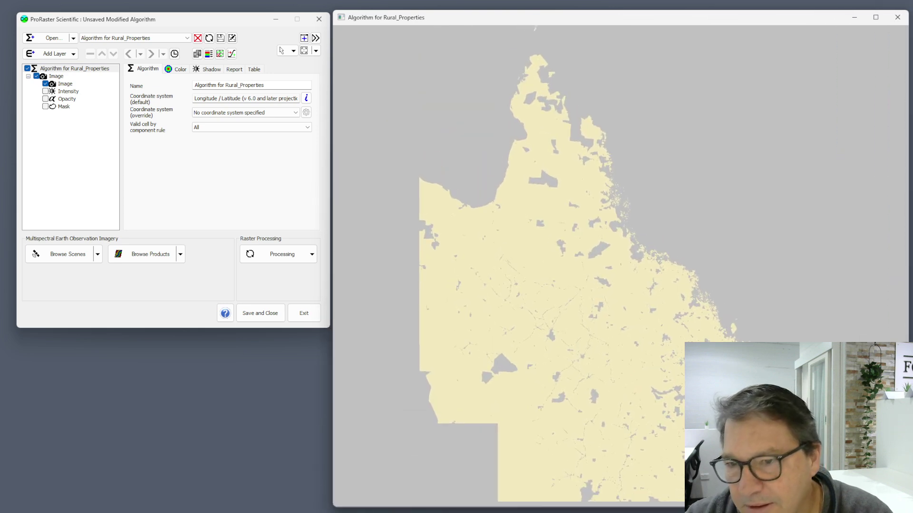
- Add a LUT Color layer and set its Color component's raster source to Classified_QLD_Rural_Properties_3m
{"action": "left_click", "coordinate": [64, 55]}
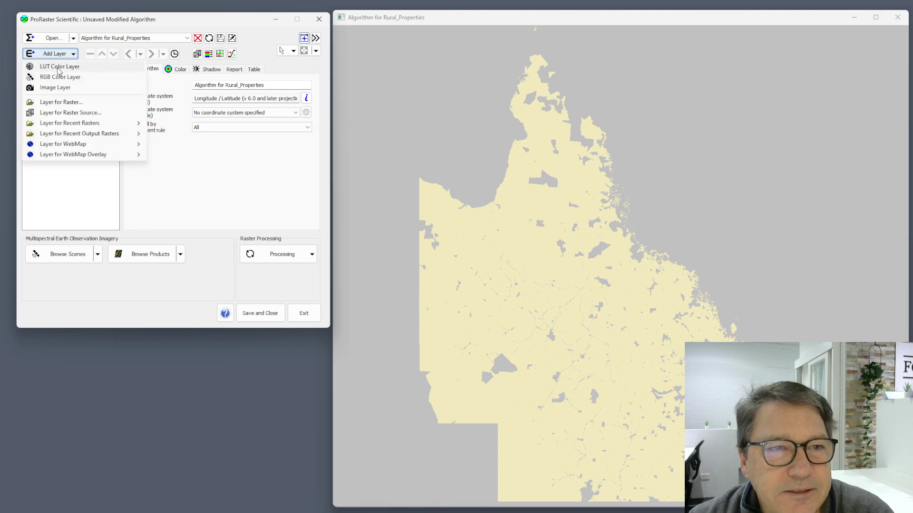
{"action": "left_click", "coordinate": [58, 68]}
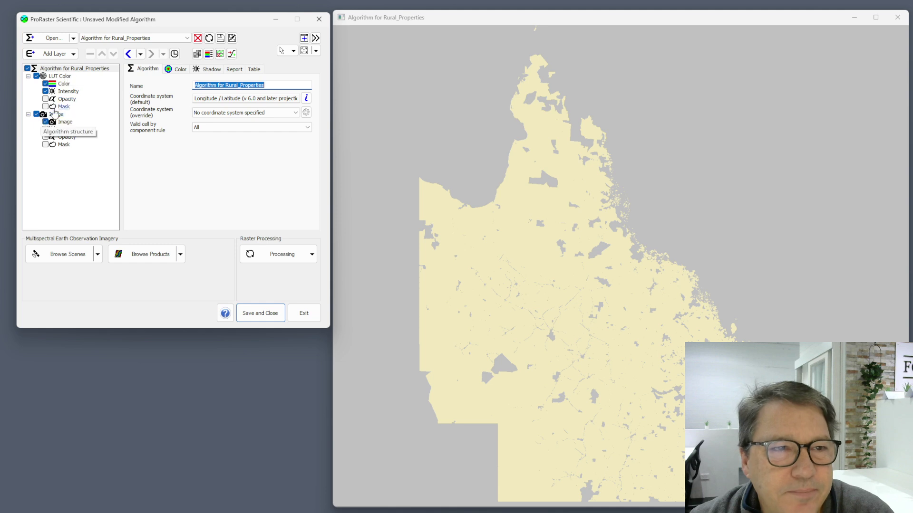
{"action": "left_click", "coordinate": [62, 84]}
{"action": "left_click", "coordinate": [225, 98]}
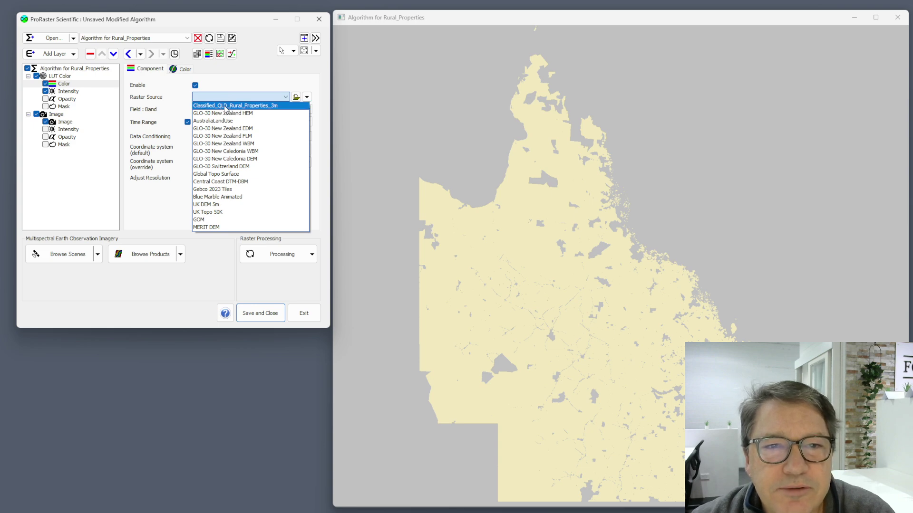
{"action": "left_click", "coordinate": [230, 107]}
- Disable the new LUT layer's Intensity component and remove the original Image layer from the Rural_Properties algorithm
{"action": "left_click", "coordinate": [45, 92]}
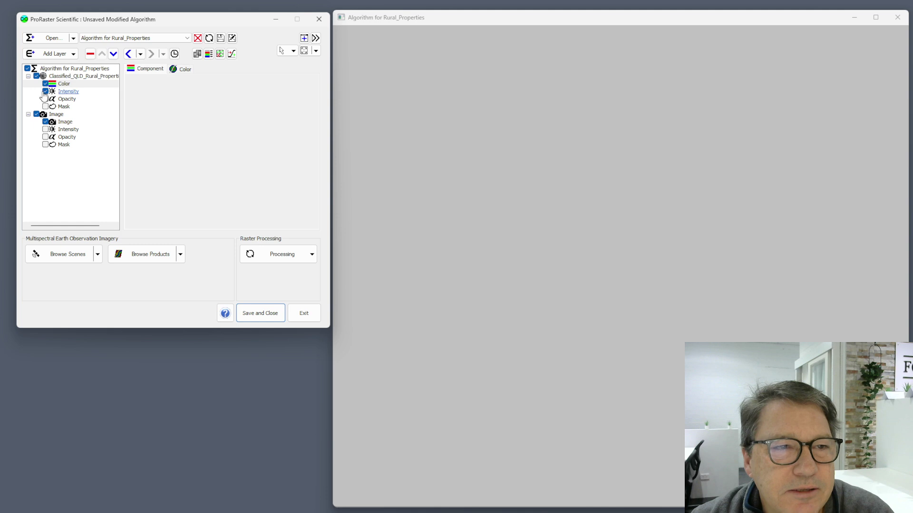
{"action": "left_click", "coordinate": [36, 115]}
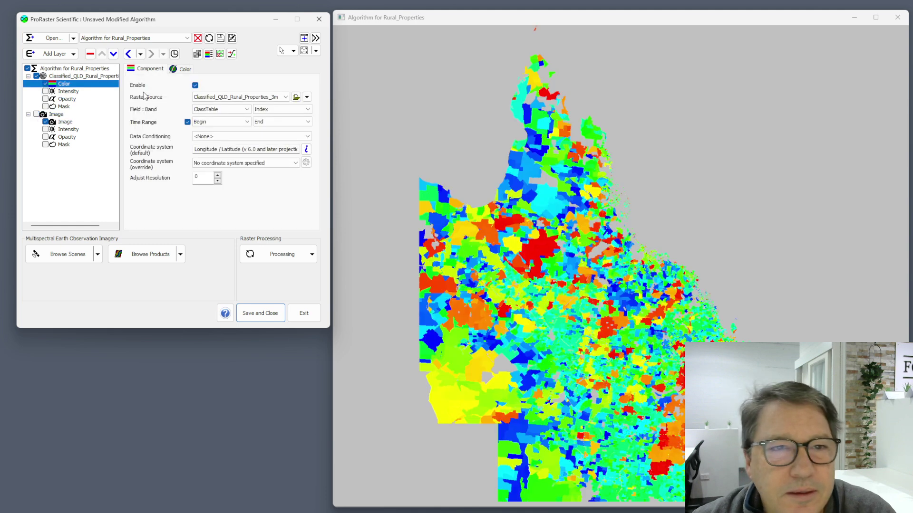
{"action": "left_click", "coordinate": [56, 114]}
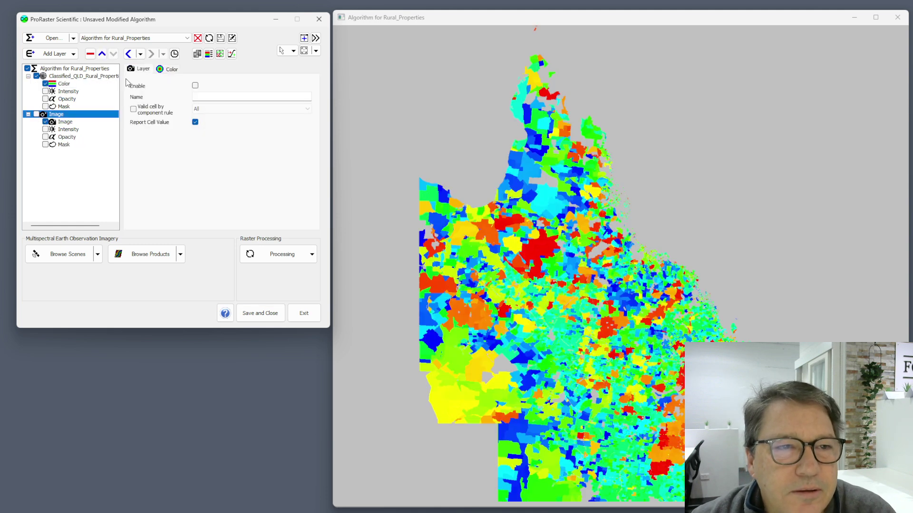
{"action": "left_click", "coordinate": [90, 54]}
- Set the rural properties Color component's data transform type to No Transform and its data transform to Rotate Index
{"action": "left_click", "coordinate": [64, 84]}
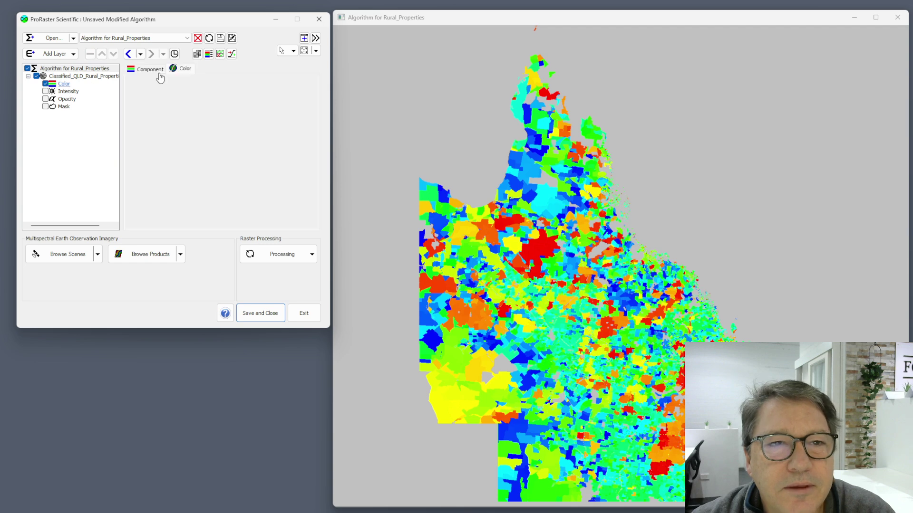
{"action": "left_click", "coordinate": [185, 69]}
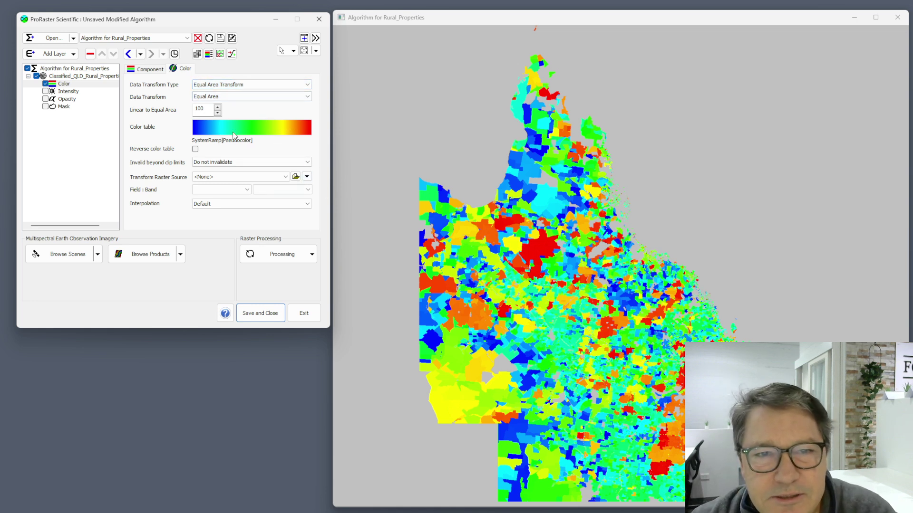
{"action": "left_click", "coordinate": [260, 86]}
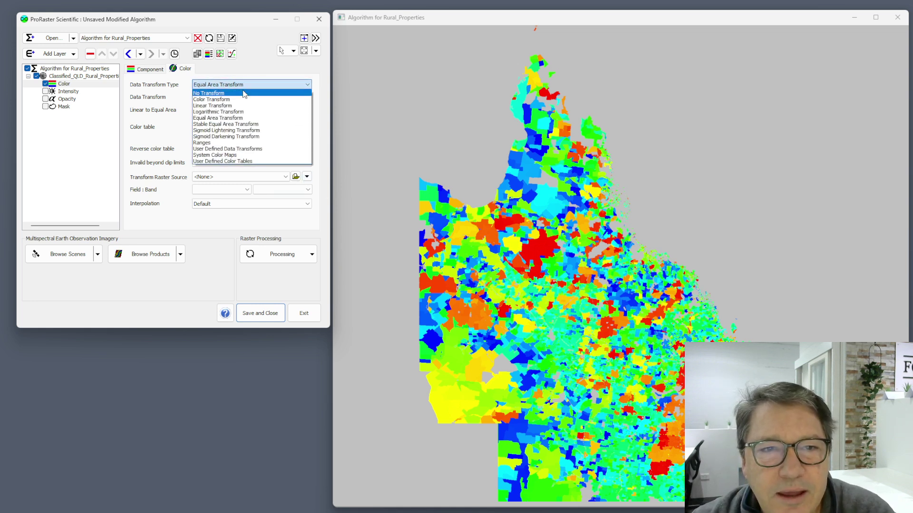
{"action": "left_click", "coordinate": [236, 95]}
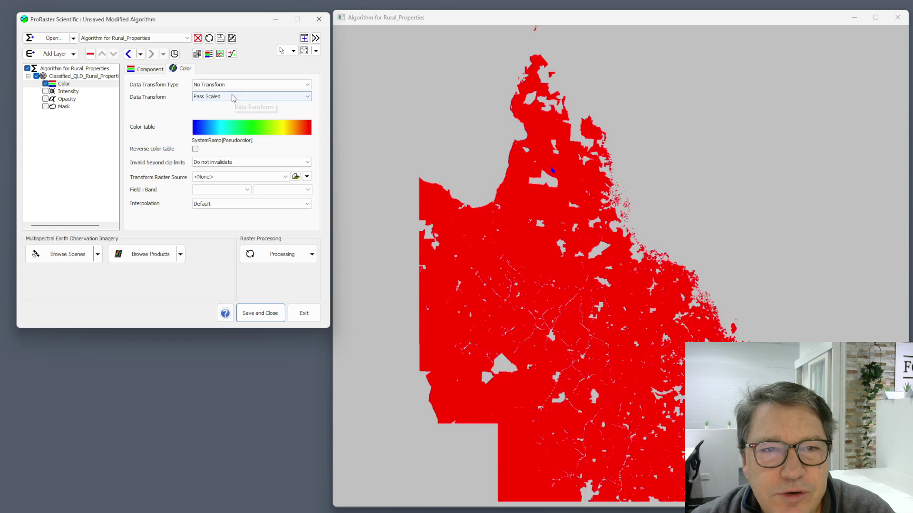
{"action": "left_click", "coordinate": [230, 96]}
{"action": "left_click", "coordinate": [227, 124]}
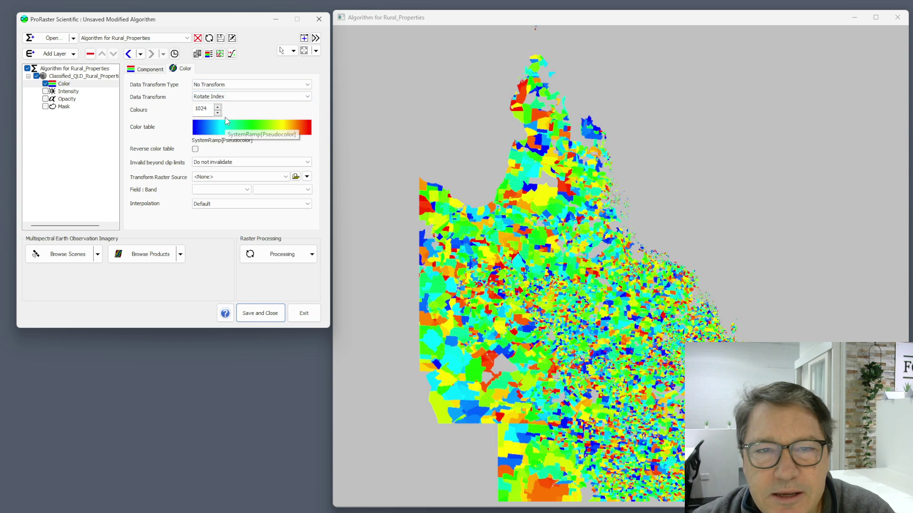
- Set the rural properties Color component's color table to davosS
{"action": "left_click", "coordinate": [239, 125]}
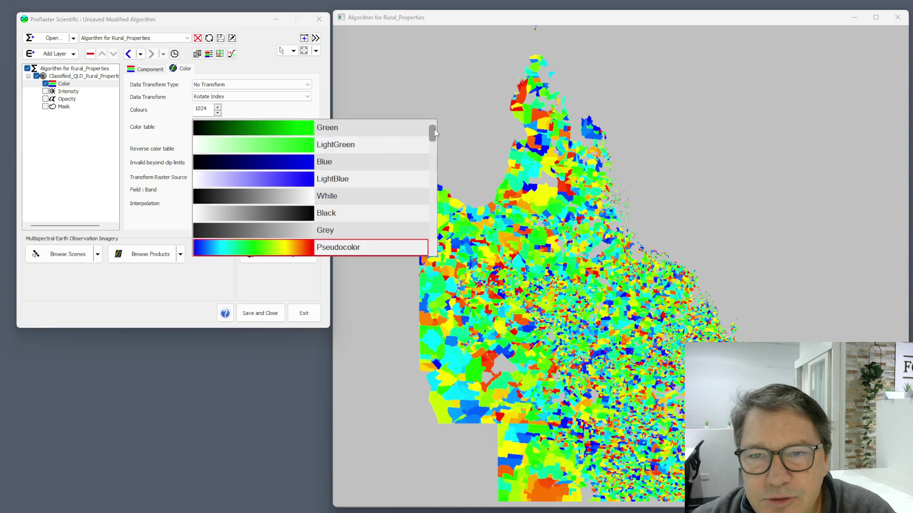
{"action": "left_click_drag", "start_coordinate": [435, 129], "coordinate": [432, 227]}
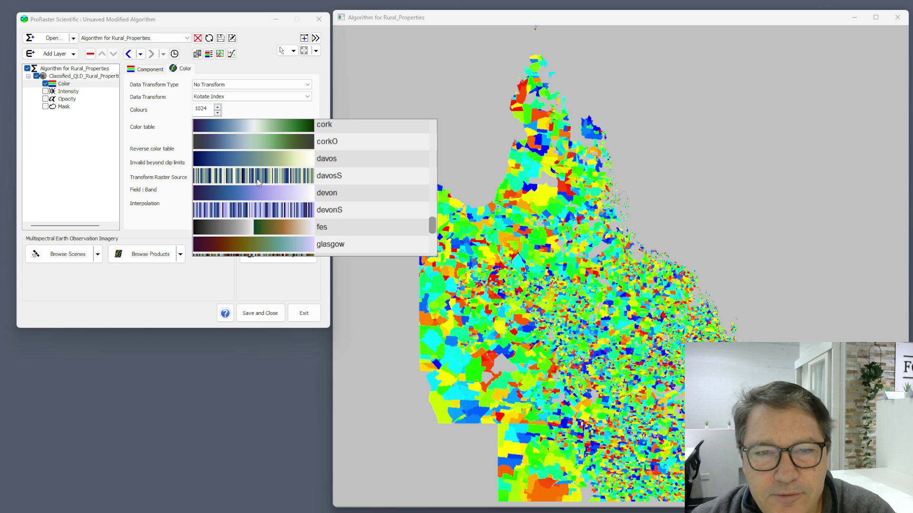
{"action": "left_click", "coordinate": [257, 180]}
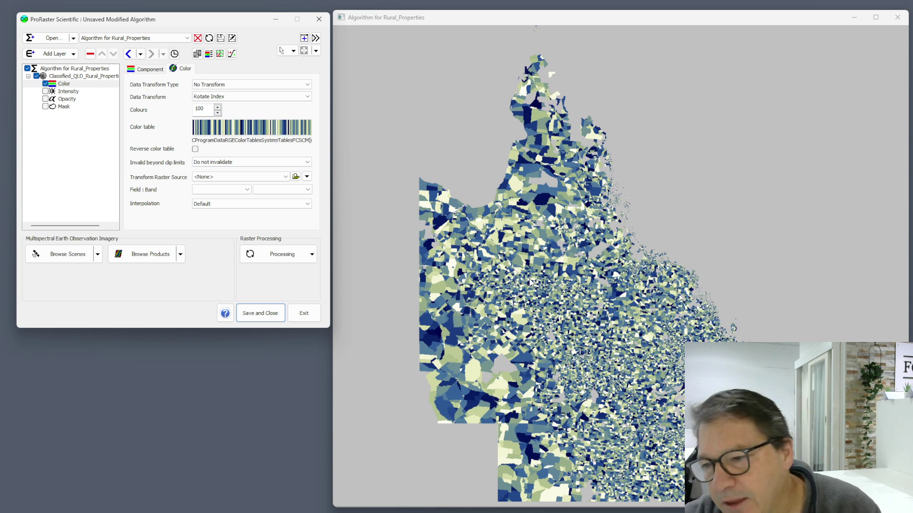
- Examine the recolored rural properties up close on the map and return to the statewide extent
{"action": "left_click_drag", "start_coordinate": [615, 391], "coordinate": [630, 356]}
{"action": "scroll", "coordinate": [628, 288], "scroll_direction": "up", "scroll_amount": 3}
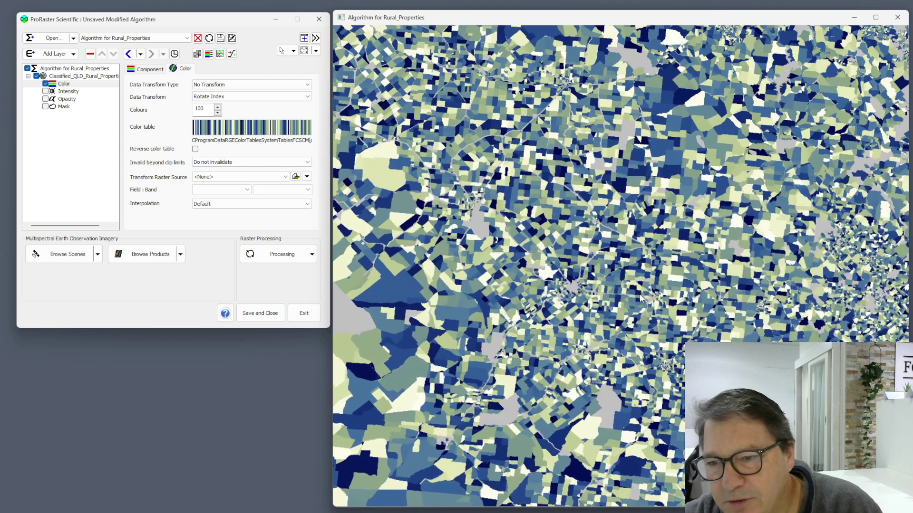
{"action": "scroll", "coordinate": [629, 288], "scroll_direction": "up", "scroll_amount": 2}
{"action": "scroll", "coordinate": [629, 286], "scroll_direction": "up", "scroll_amount": 2}
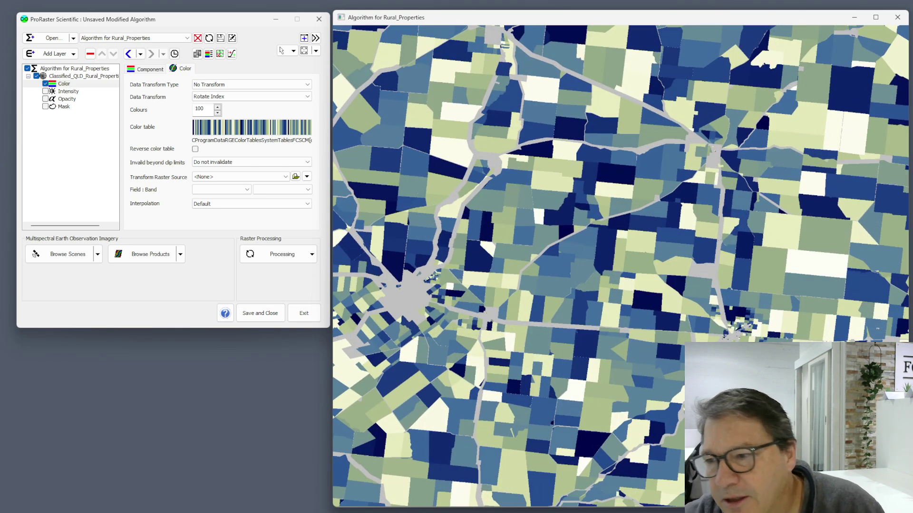
{"action": "scroll", "coordinate": [561, 136], "scroll_direction": "down", "scroll_amount": 6}
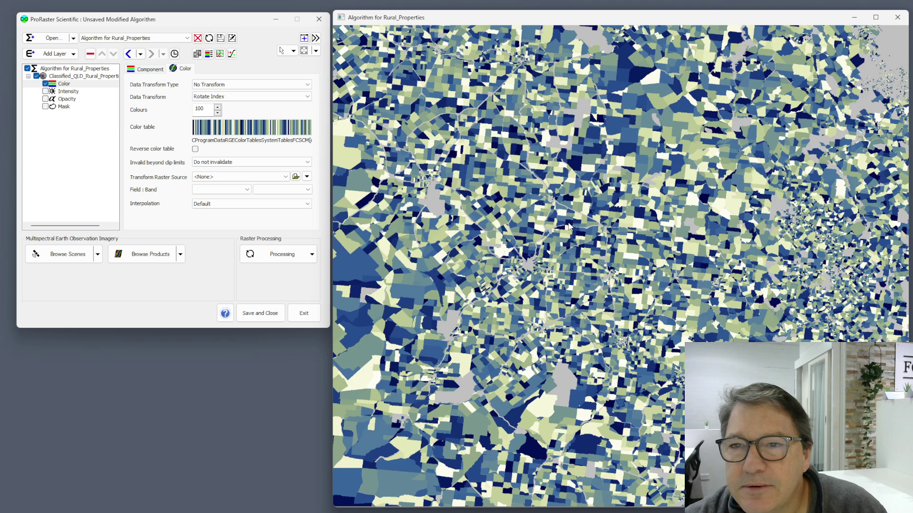
{"action": "scroll", "coordinate": [569, 226], "scroll_direction": "down", "scroll_amount": 5}
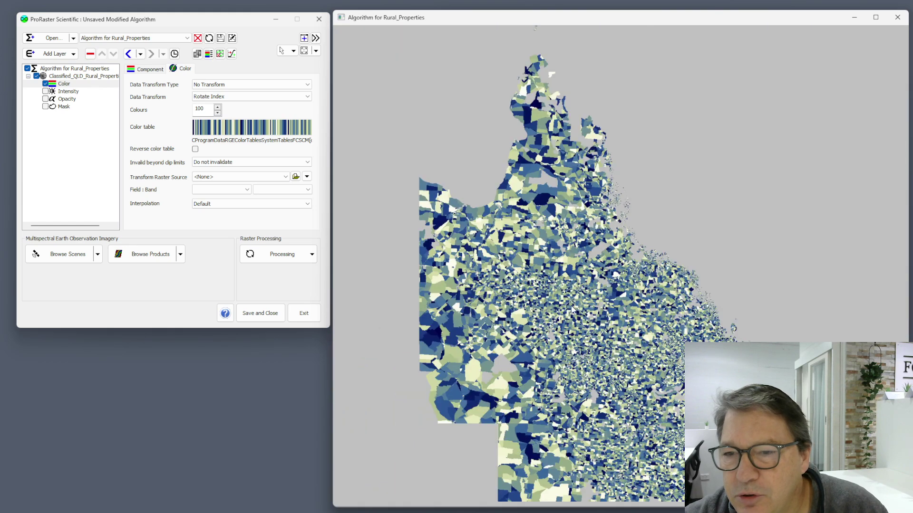
{"action": "left_click_drag", "start_coordinate": [572, 309], "coordinate": [582, 281]}
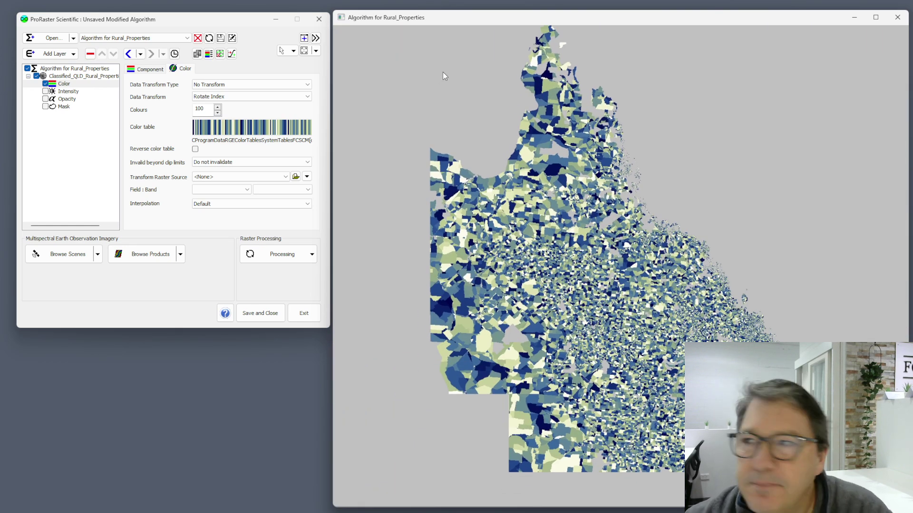
- Switch to the GEBCO 2023 DEM algorithm and set its Color component's color table to oleron
{"action": "left_click", "coordinate": [144, 38]}
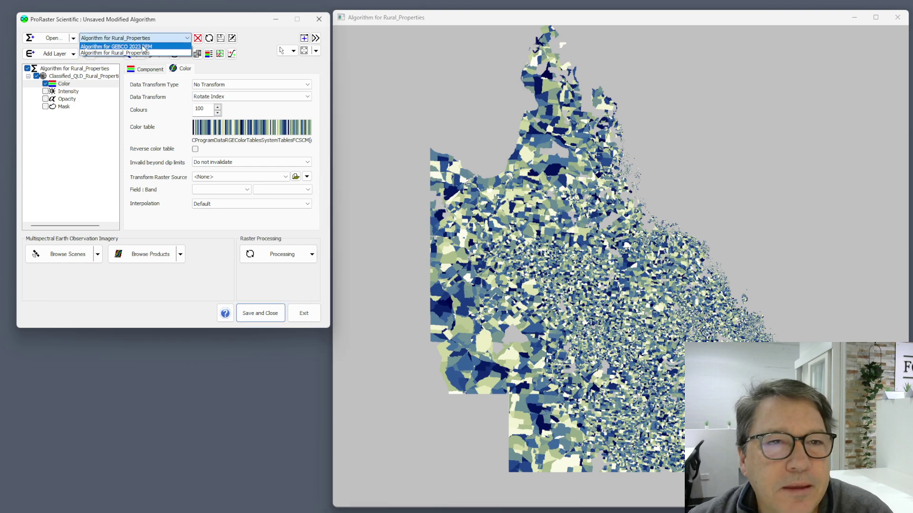
{"action": "left_click", "coordinate": [144, 47]}
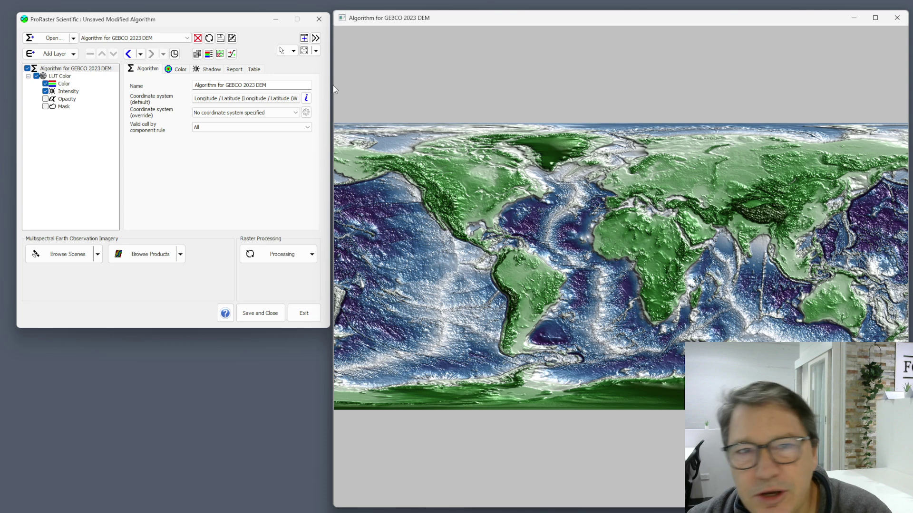
{"action": "left_click", "coordinate": [65, 84]}
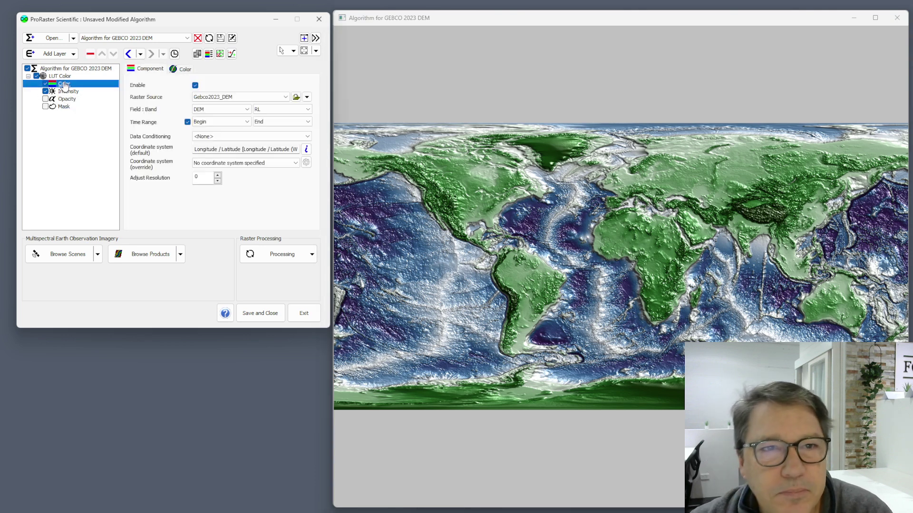
{"action": "left_click", "coordinate": [175, 71]}
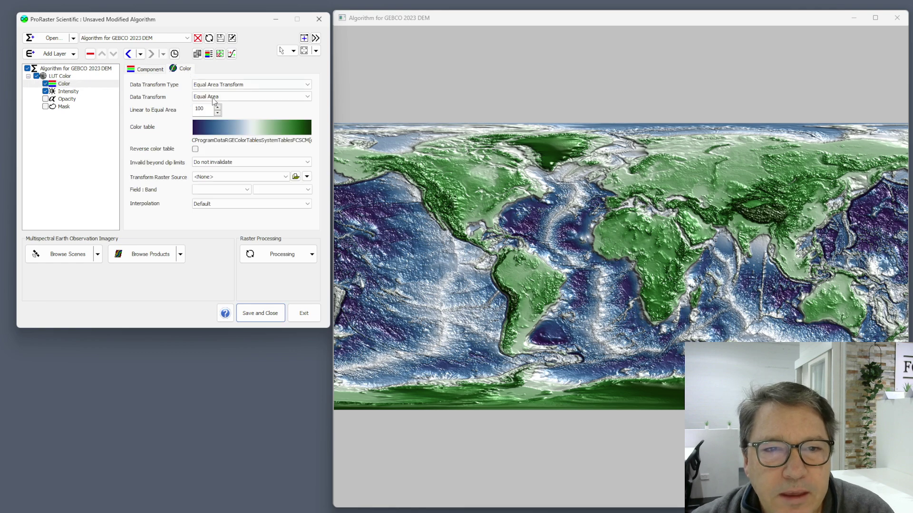
{"action": "left_click", "coordinate": [255, 132]}
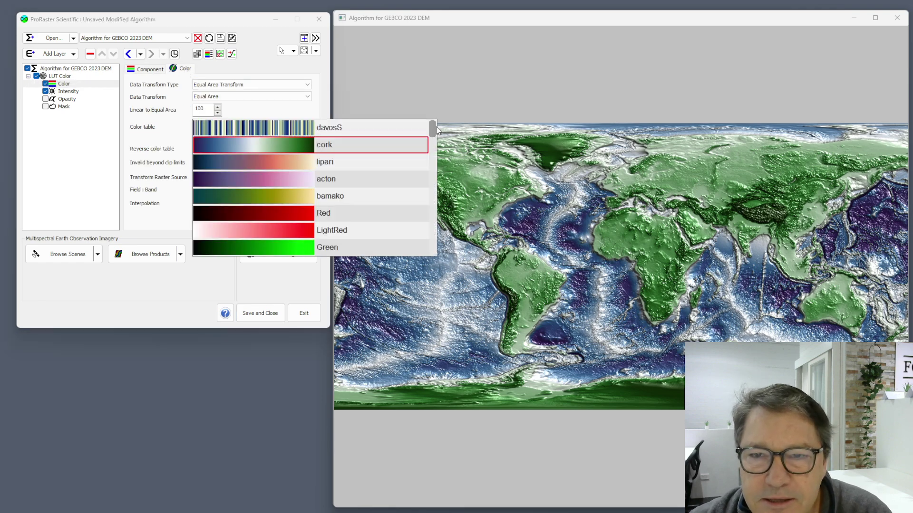
{"action": "left_click_drag", "start_coordinate": [433, 127], "coordinate": [421, 241]}
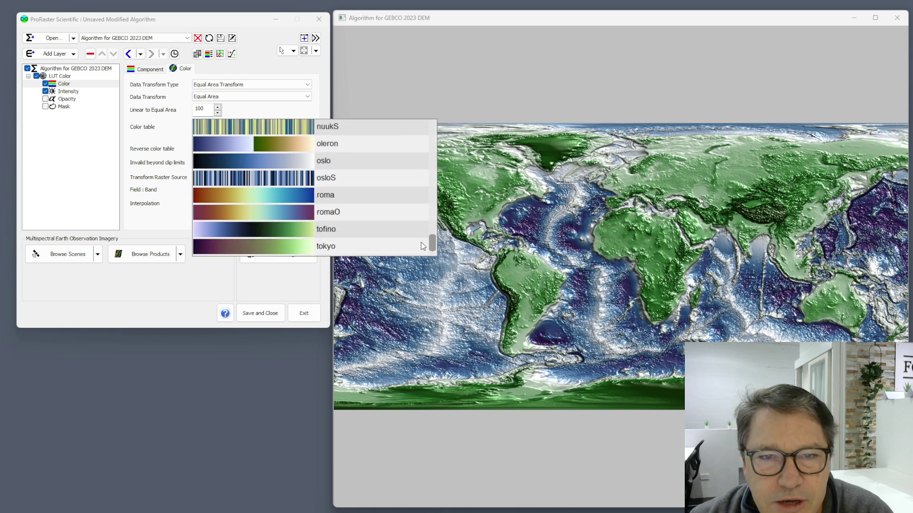
{"action": "scroll", "coordinate": [420, 242], "scroll_direction": "up", "scroll_amount": 3}
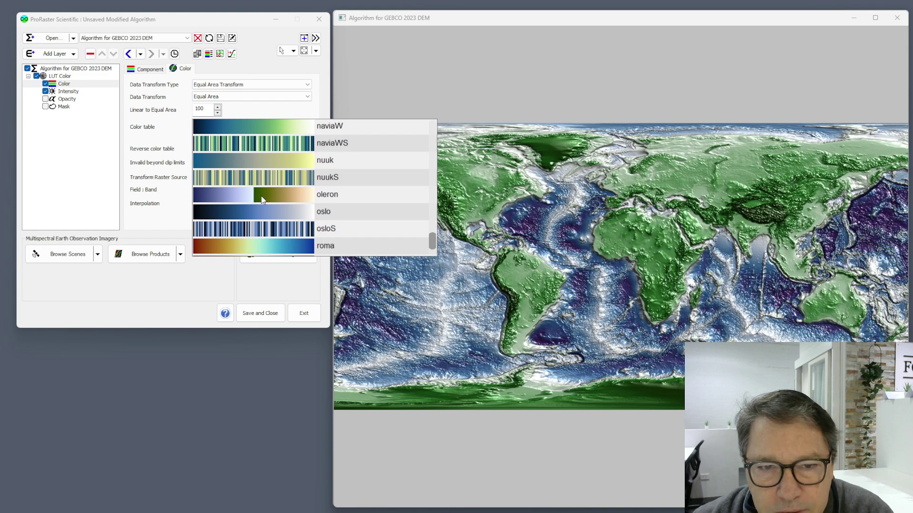
{"action": "left_click", "coordinate": [228, 193]}
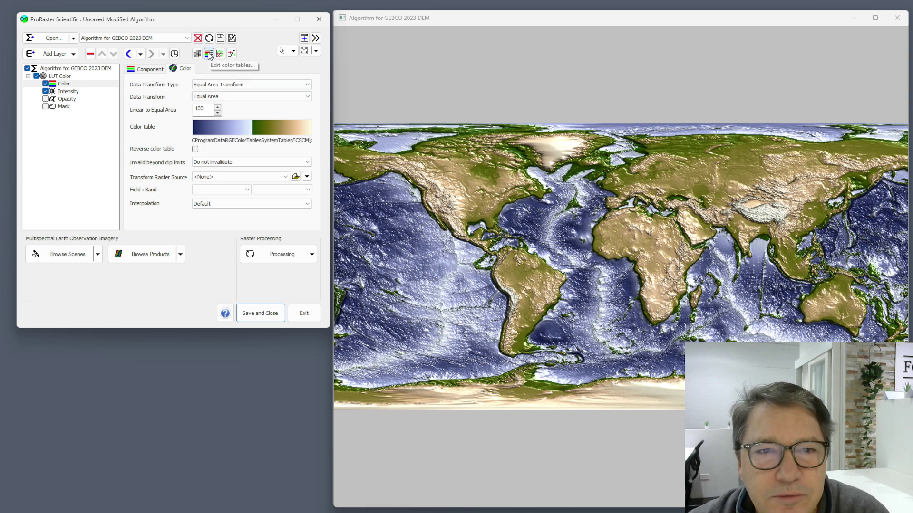
- In the Color Table Editor, select oleron from the FCSCM Color Tables and start a copy of it
{"action": "left_click", "coordinate": [208, 54]}
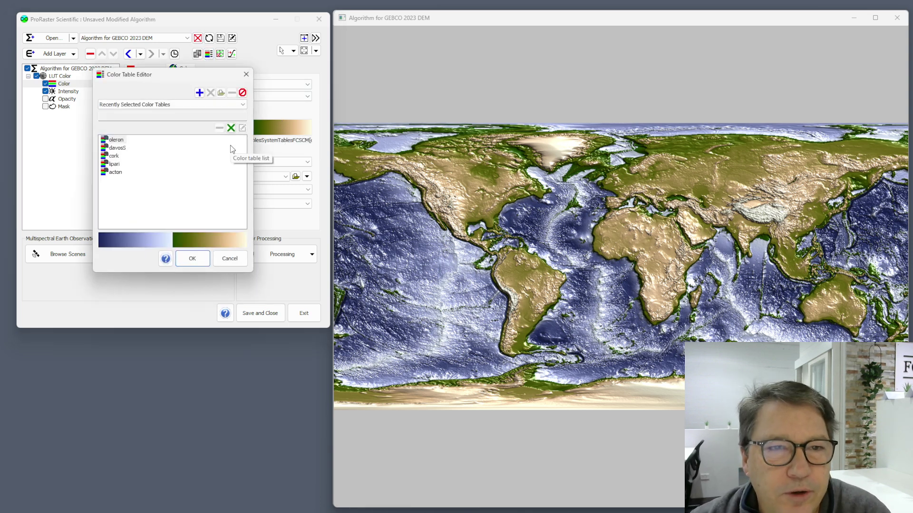
{"action": "left_click", "coordinate": [190, 105]}
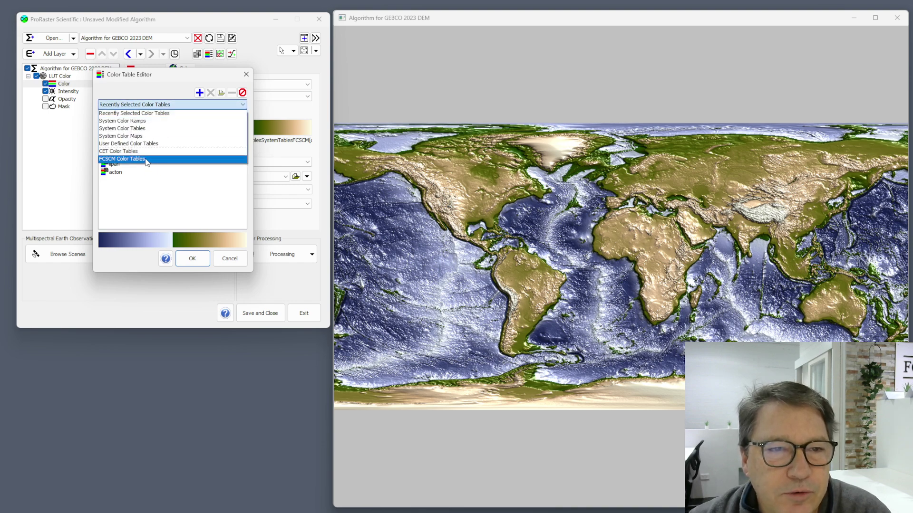
{"action": "left_click", "coordinate": [146, 160]}
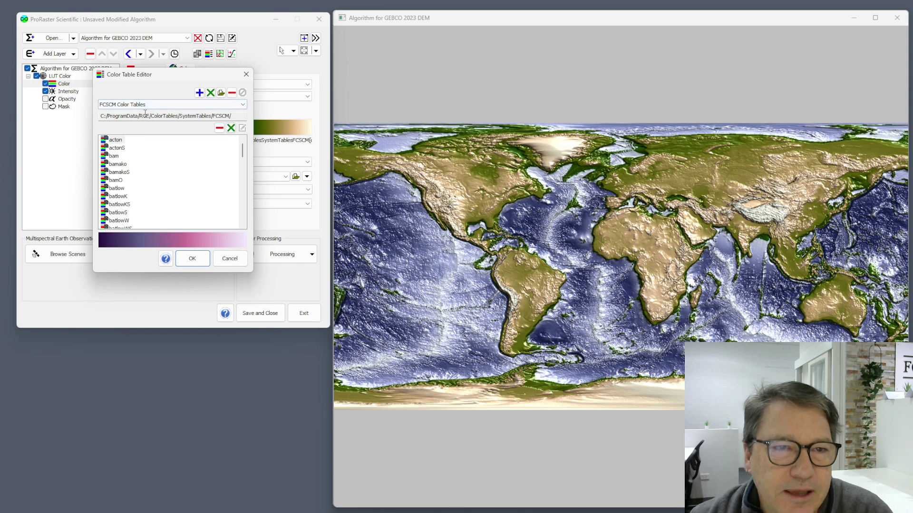
{"action": "left_click_drag", "start_coordinate": [243, 151], "coordinate": [243, 205]}
{"action": "left_click", "coordinate": [121, 174]}
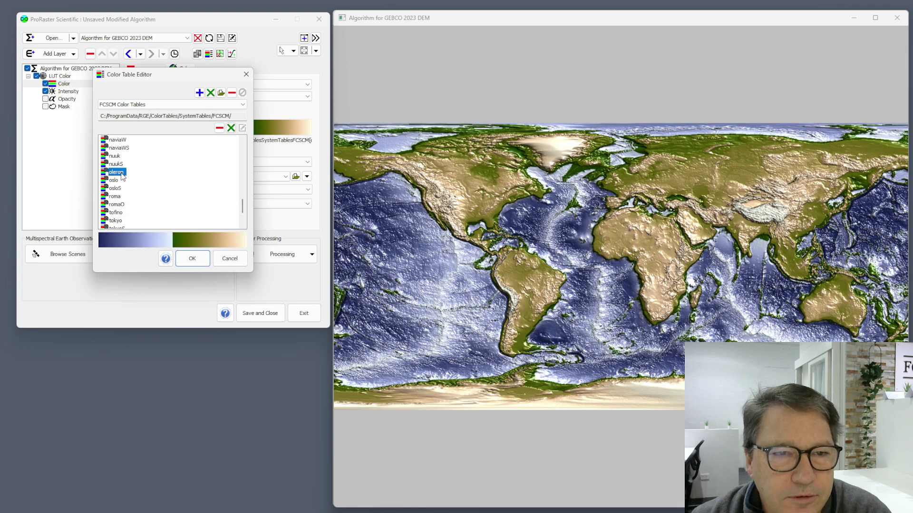
{"action": "left_click", "coordinate": [231, 128]}
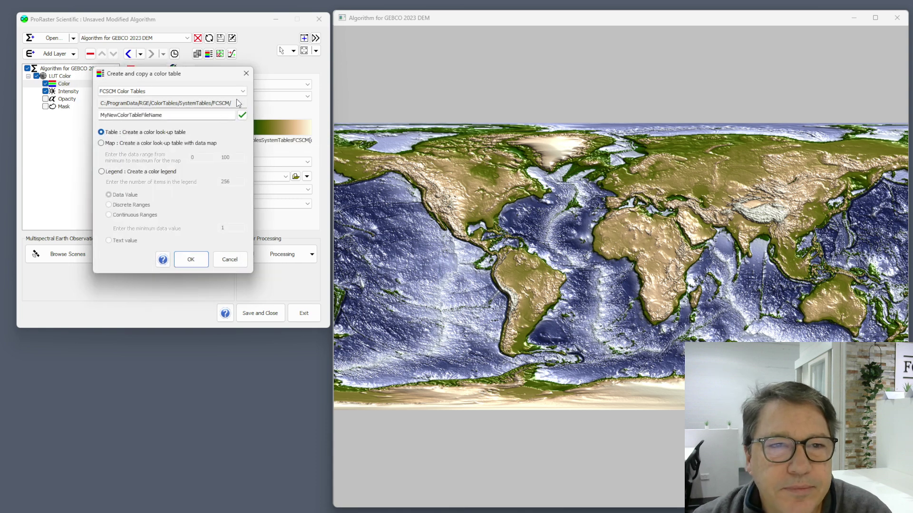
- Create the copy in User Defined Color Tables as Oleron_Mapped, using the Map type, a color look-up table with data map
{"action": "left_click", "coordinate": [209, 91]}
{"action": "left_click", "coordinate": [172, 101]}
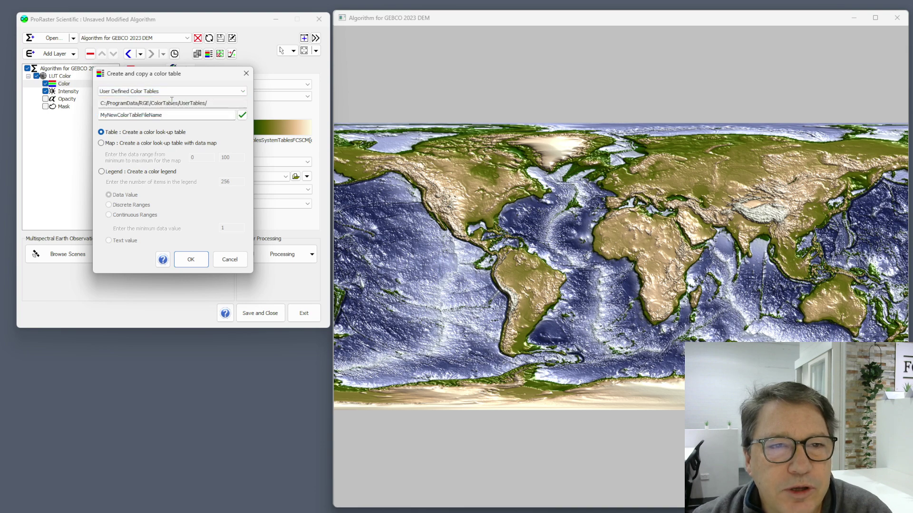
{"action": "double_click", "coordinate": [224, 114]}
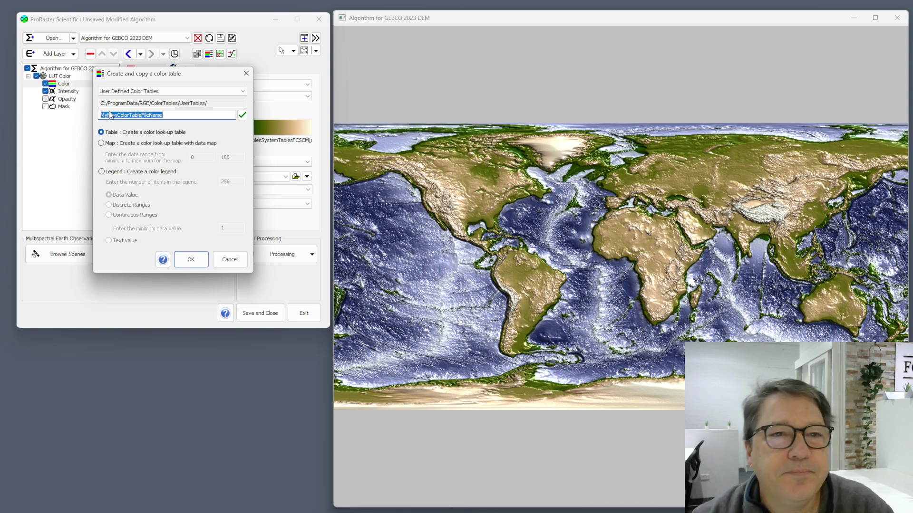
{"action": "left_click_drag", "start_coordinate": [179, 73], "coordinate": [222, 83]}
{"action": "type", "text": "OLeron_Mapped"}
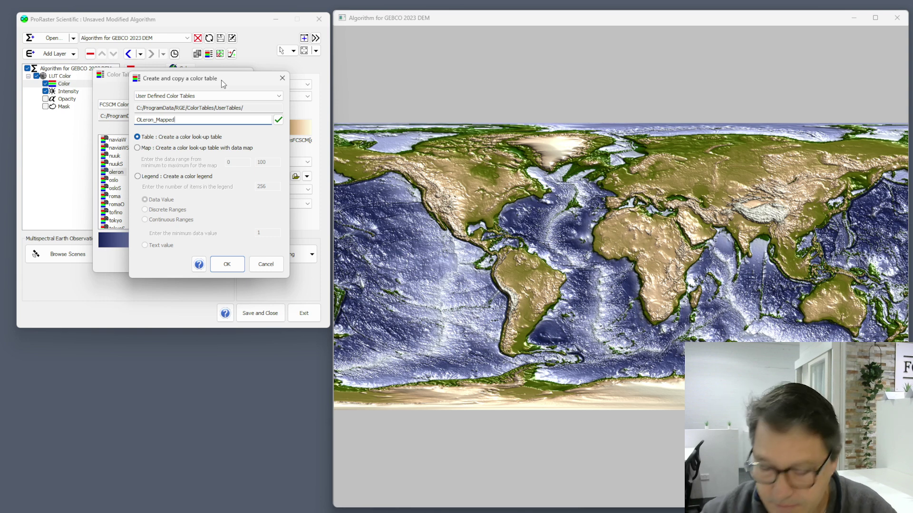
{"action": "type", "text": "l"}
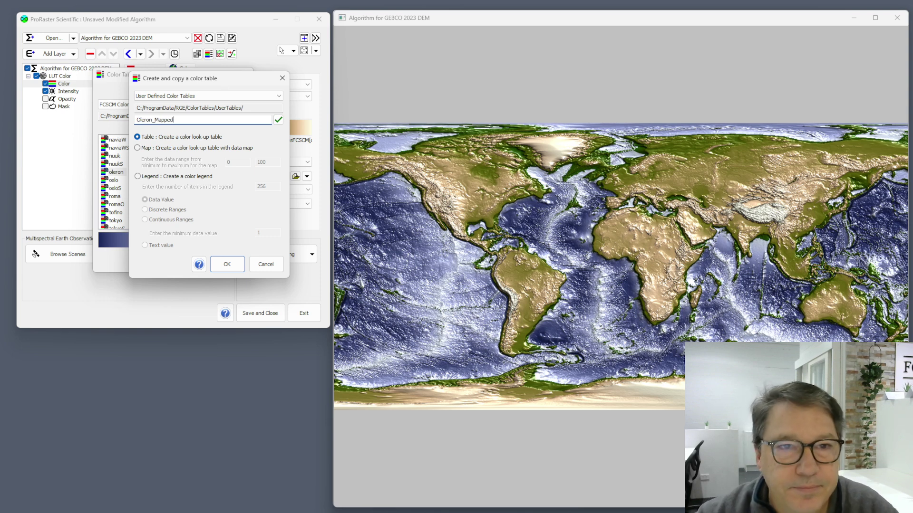
{"action": "left_click", "coordinate": [177, 148]}
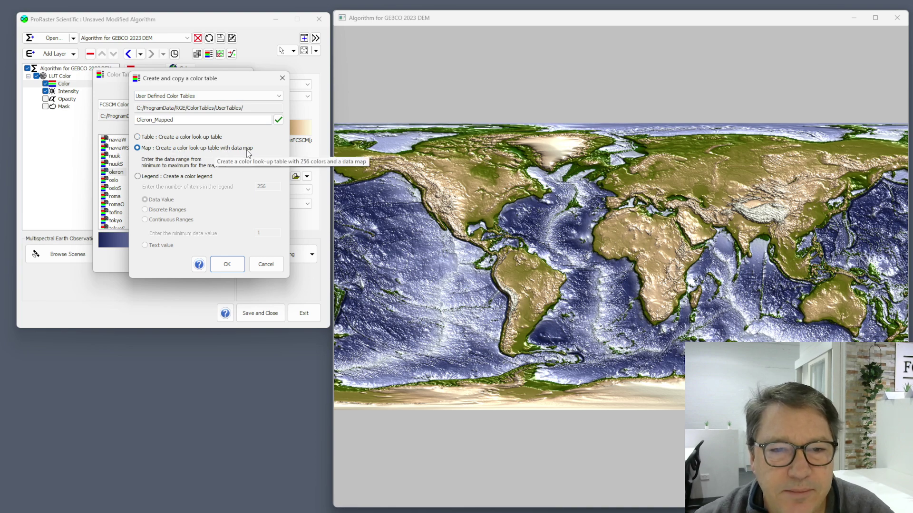
{"action": "left_click", "coordinate": [233, 268]}
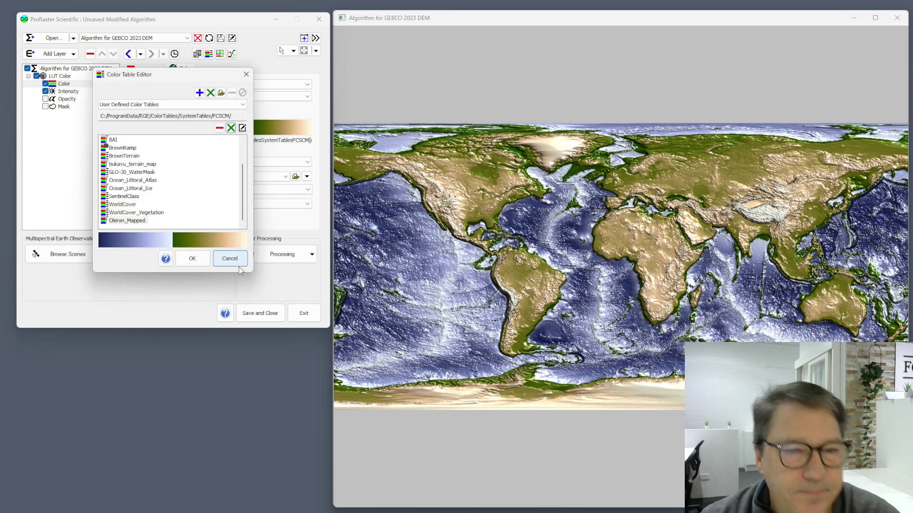
- Open the Oleron_Mapped color table for editing and set the data value of color 0 to -5000
{"action": "double_click", "coordinate": [132, 223]}
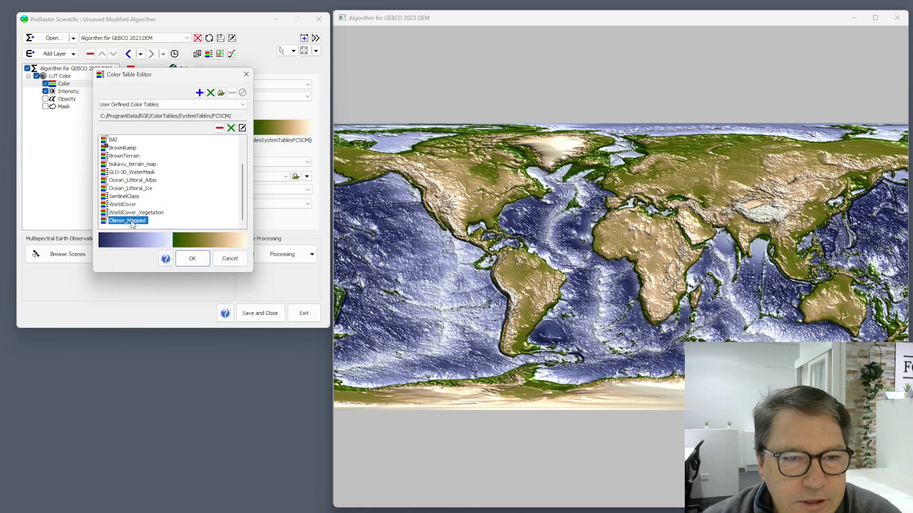
{"action": "left_click_drag", "start_coordinate": [183, 28], "coordinate": [358, 49]}
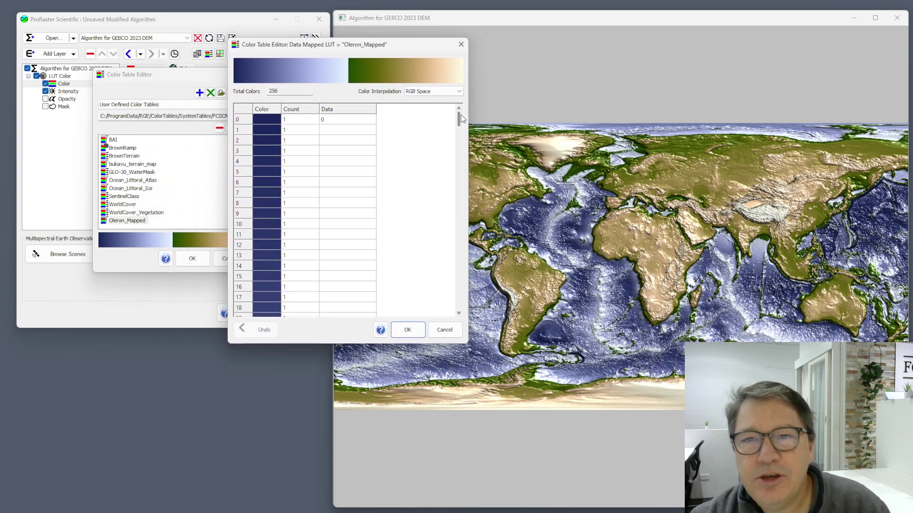
{"action": "left_click", "coordinate": [346, 121]}
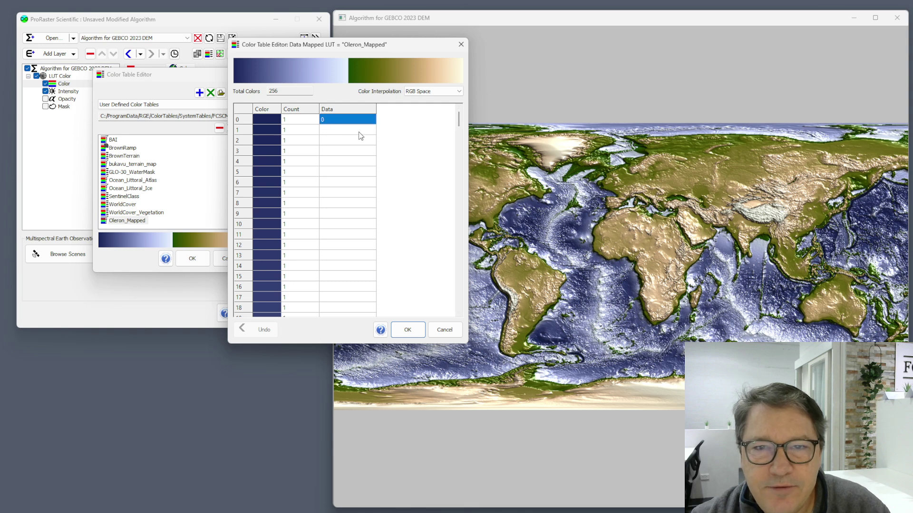
{"action": "mouse_move", "coordinate": [459, 119]}
{"action": "left_mouse_down"}
{"action": "mouse_move", "coordinate": [463, 264]}
{"action": "mouse_move", "coordinate": [474, 305]}
{"action": "mouse_move", "coordinate": [466, 110]}
{"action": "left_mouse_up"}
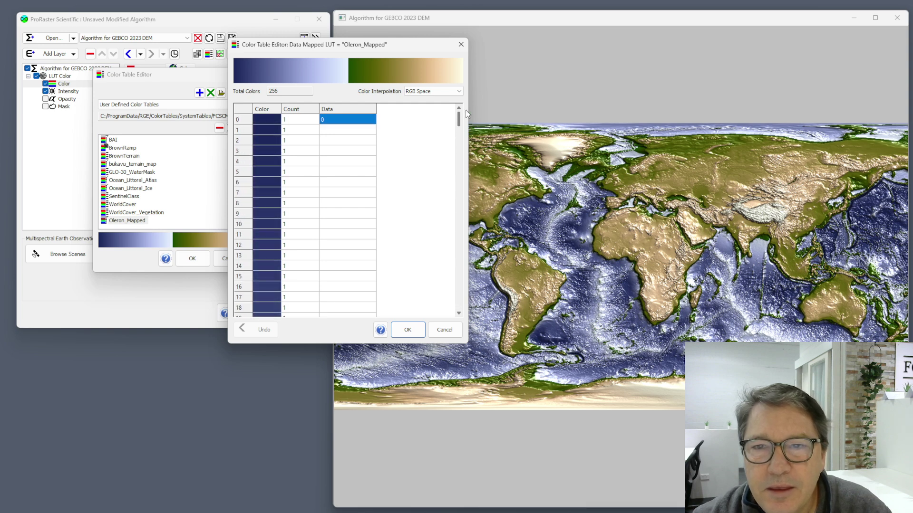
{"action": "left_click", "coordinate": [339, 121]}
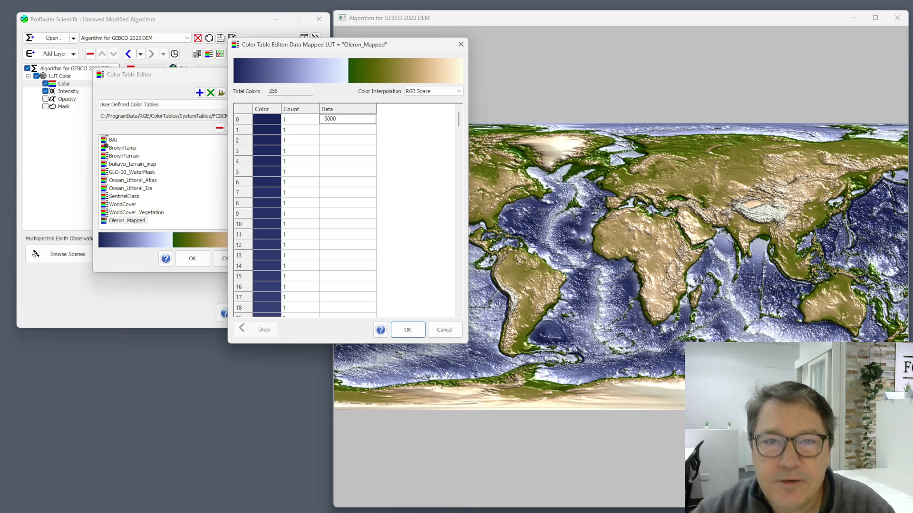
{"action": "left_click", "coordinate": [345, 133]}
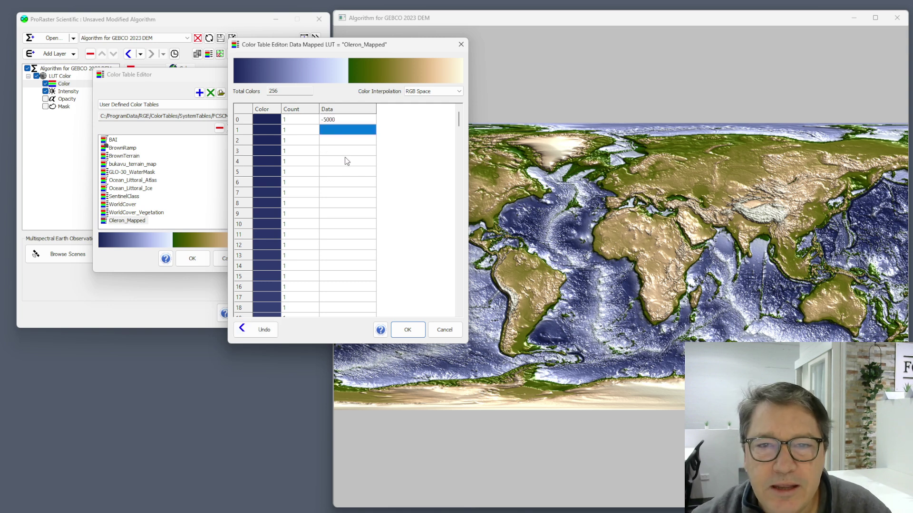
- Go to the ocean-to-land break in the Oleron_Mapped table and select the data cells of colors 128 and 127
{"action": "left_click_drag", "start_coordinate": [350, 153], "coordinate": [357, 255]}
{"action": "scroll", "coordinate": [366, 274], "scroll_direction": "down", "scroll_amount": 4}
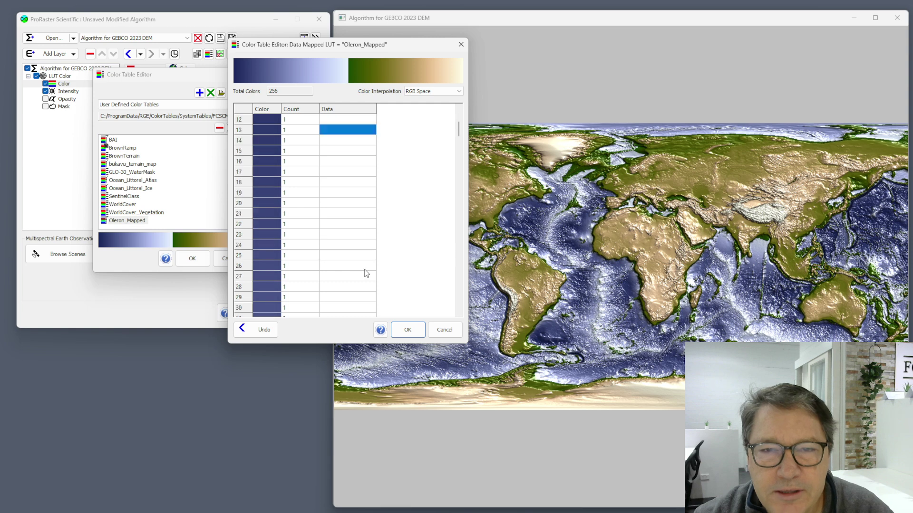
{"action": "scroll", "coordinate": [366, 274], "scroll_direction": "down", "scroll_amount": 19}
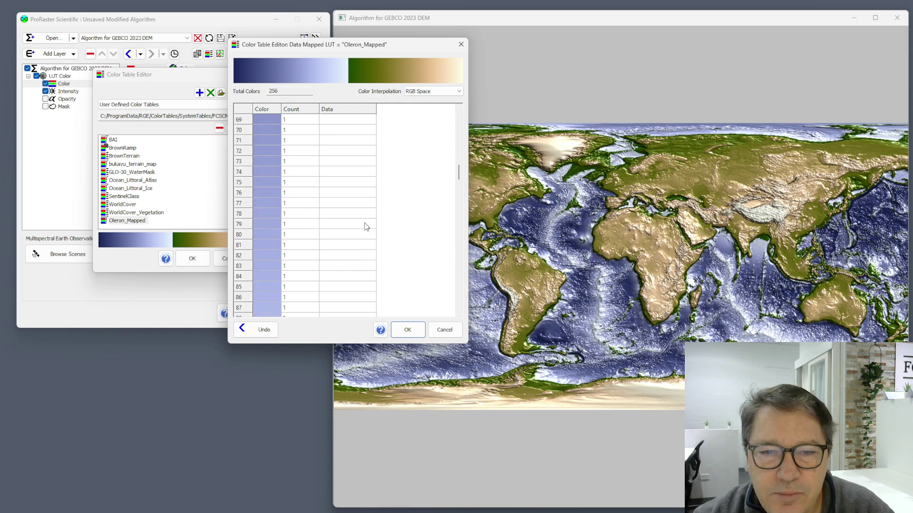
{"action": "scroll", "coordinate": [367, 227], "scroll_direction": "down", "scroll_amount": 16}
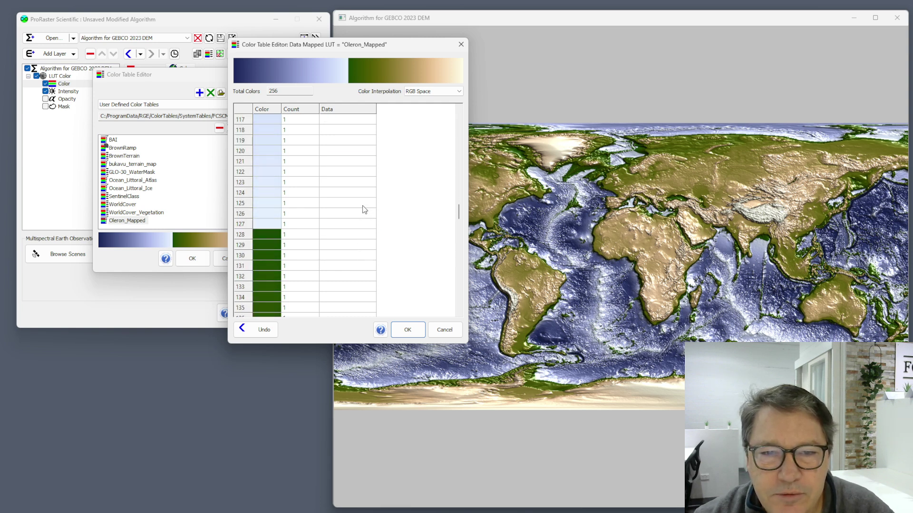
{"action": "scroll", "coordinate": [364, 210], "scroll_direction": "down", "scroll_amount": 2}
{"action": "left_click", "coordinate": [347, 173]}
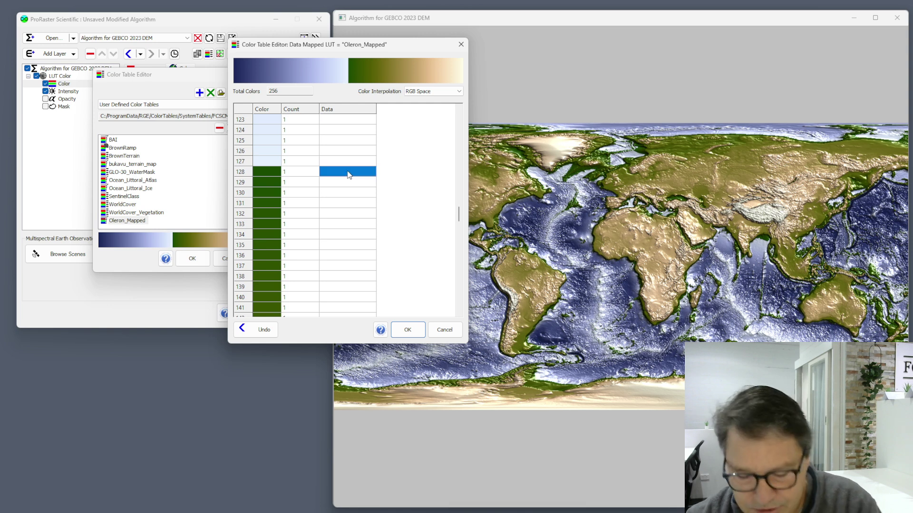
{"action": "left_click", "coordinate": [348, 174]}
{"action": "left_click", "coordinate": [347, 162]}
- Set the data value of color 111 to -200
{"action": "scroll", "coordinate": [349, 159], "scroll_direction": "up", "scroll_amount": 5}
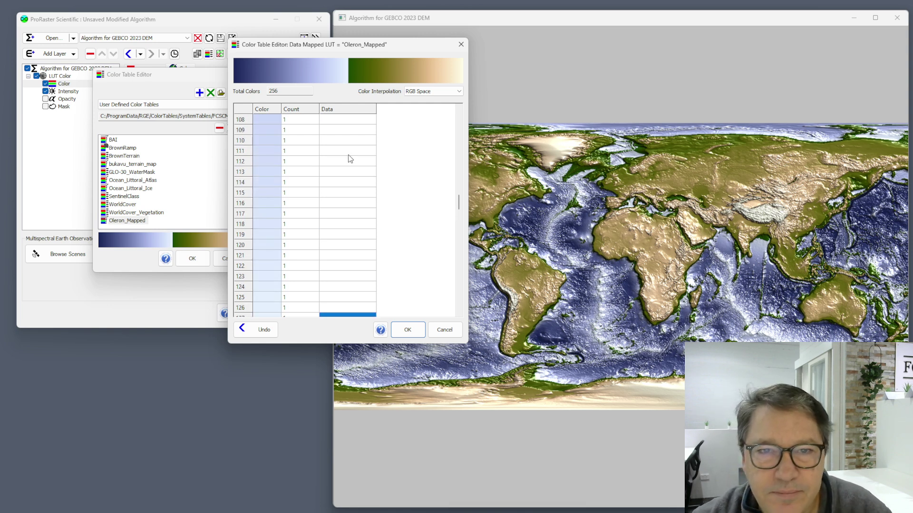
{"action": "left_click", "coordinate": [341, 152]}
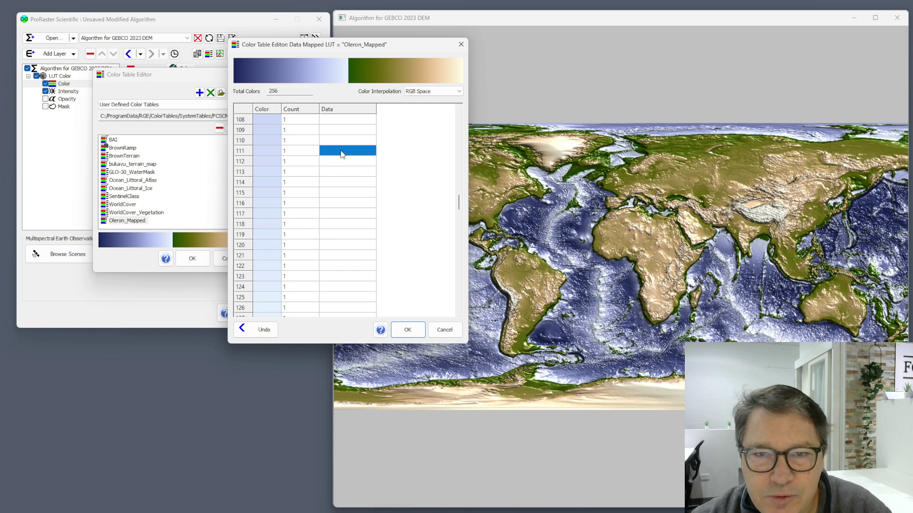
{"action": "type", "text": "-200"}
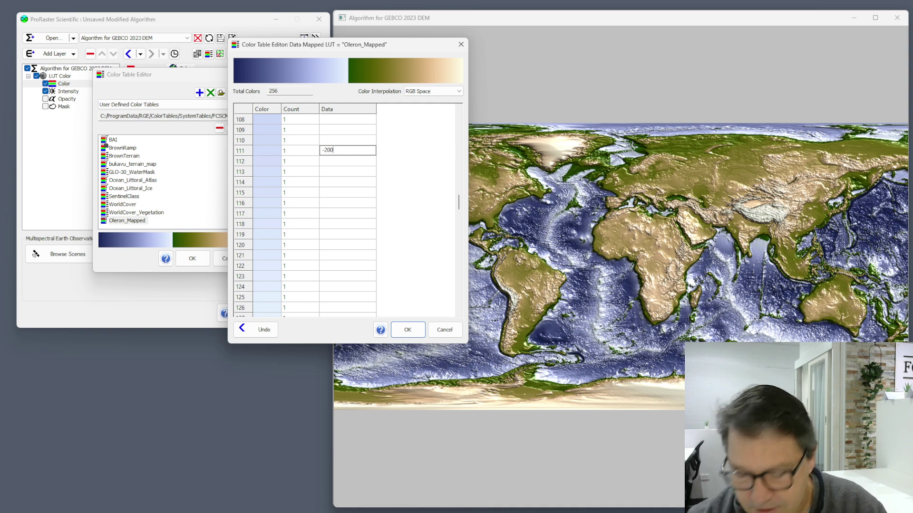
{"action": "key", "text": "Return"}
- Set the data value of the last color, 255, to 3000
{"action": "scroll", "coordinate": [351, 150], "scroll_direction": "up", "scroll_amount": 5}
{"action": "scroll", "coordinate": [371, 215], "scroll_direction": "down", "scroll_amount": 13}
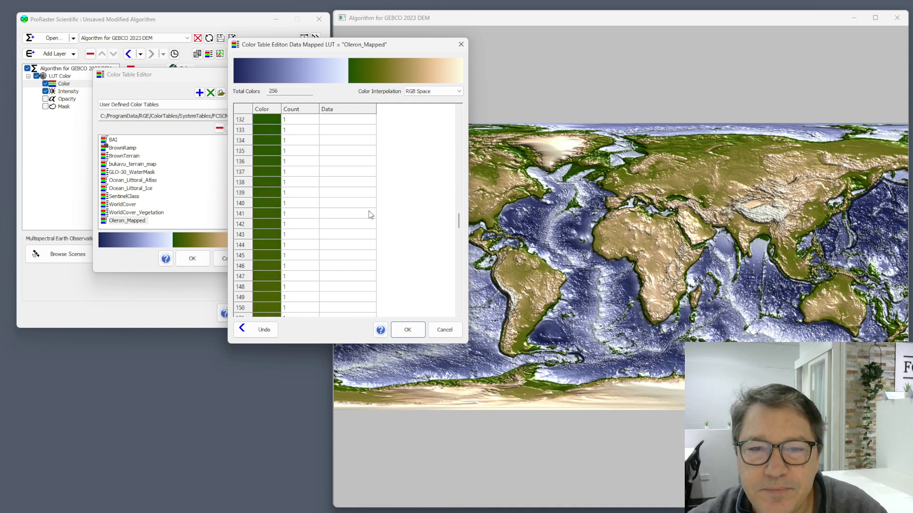
{"action": "scroll", "coordinate": [364, 211], "scroll_direction": "down", "scroll_amount": 20}
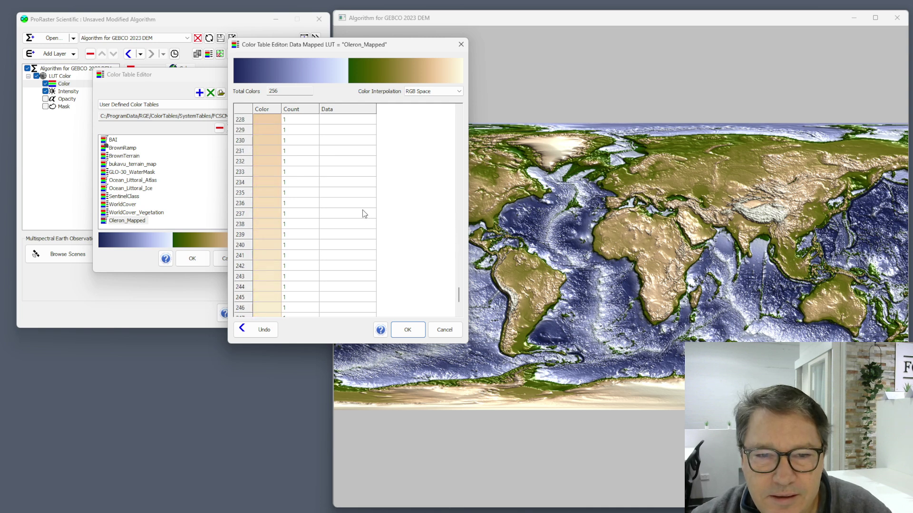
{"action": "left_click", "coordinate": [338, 307]}
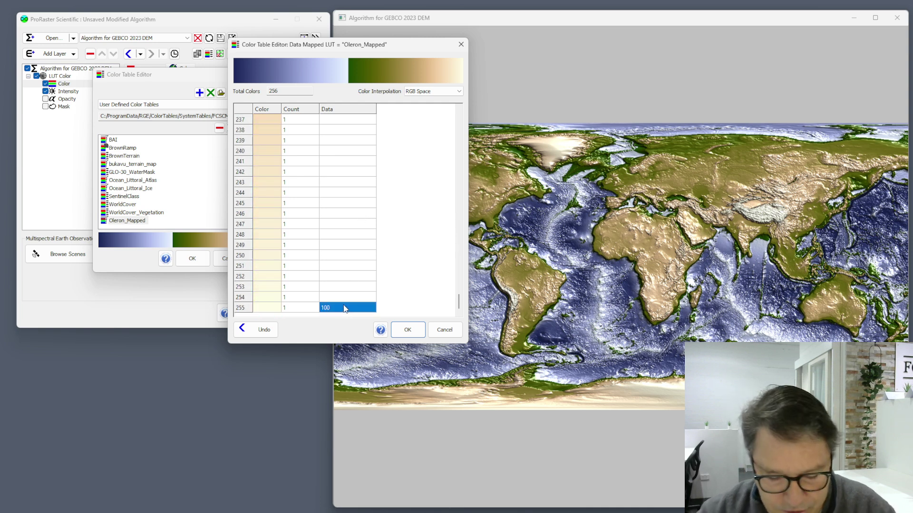
{"action": "type", "text": "30"}
{"action": "left_click", "coordinate": [353, 142]}
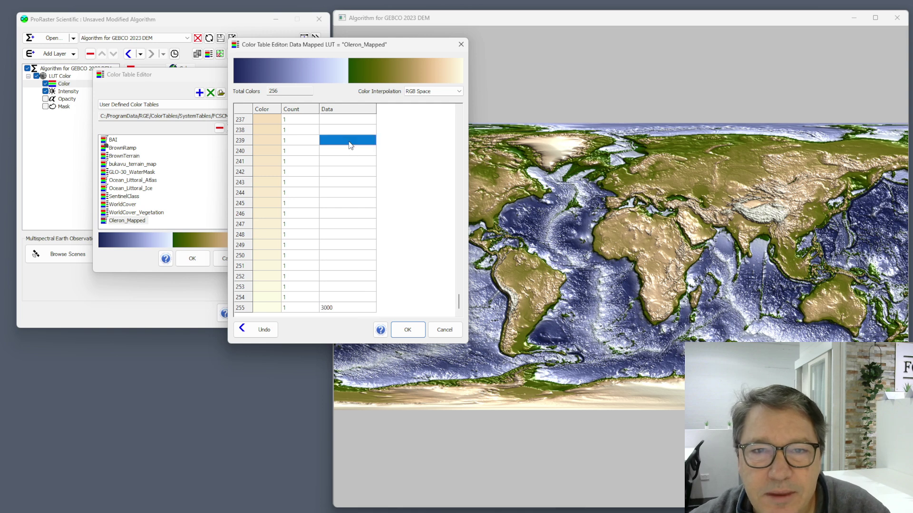
- Set the data value of color 153, in the green land range, to 500
{"action": "scroll", "coordinate": [355, 161], "scroll_direction": "up", "scroll_amount": 11}
{"action": "scroll", "coordinate": [355, 161], "scroll_direction": "up", "scroll_amount": 19}
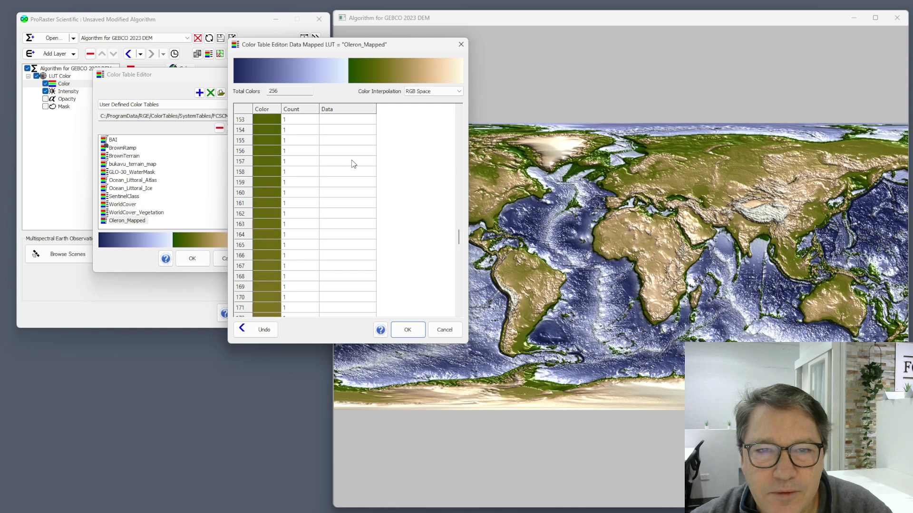
{"action": "scroll", "coordinate": [353, 164], "scroll_direction": "up", "scroll_amount": 9}
{"action": "scroll", "coordinate": [353, 164], "scroll_direction": "down", "scroll_amount": 12}
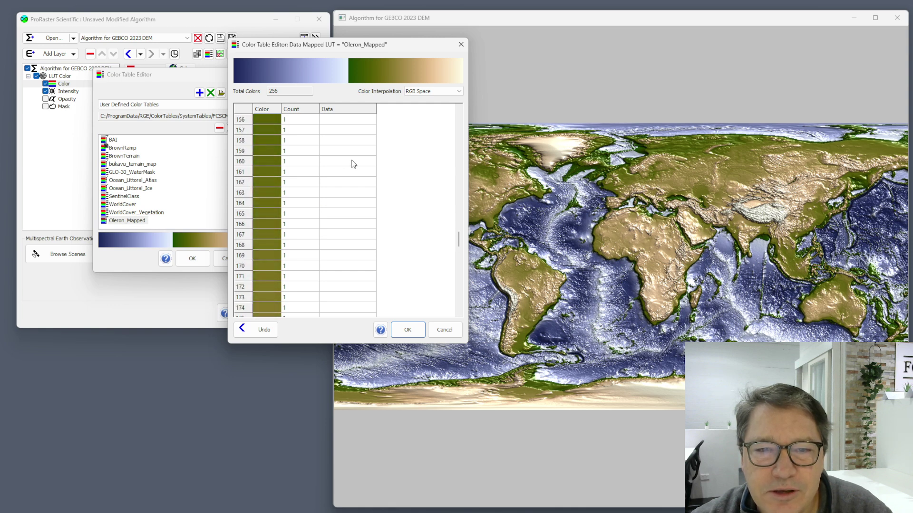
{"action": "scroll", "coordinate": [341, 177], "scroll_direction": "up", "scroll_amount": 3}
{"action": "left_click", "coordinate": [339, 183]}
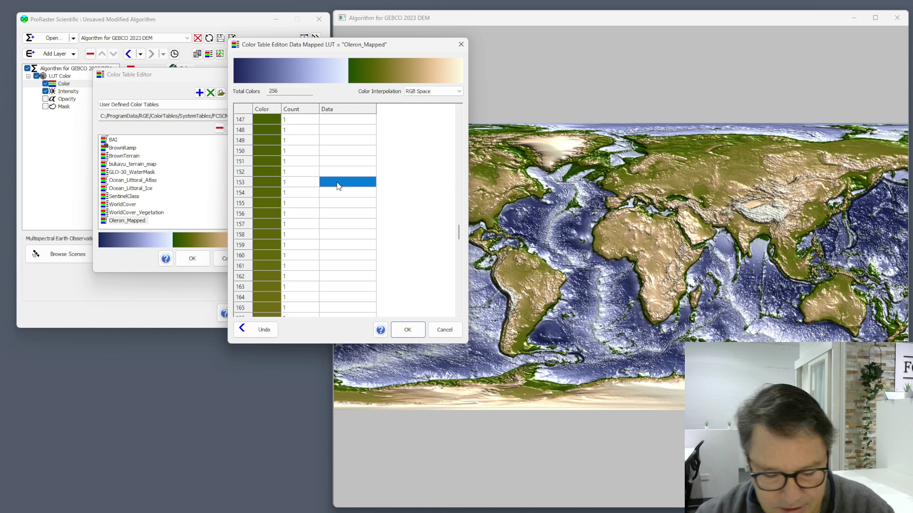
{"action": "type", "text": "500"}
{"action": "key", "text": "Return"}
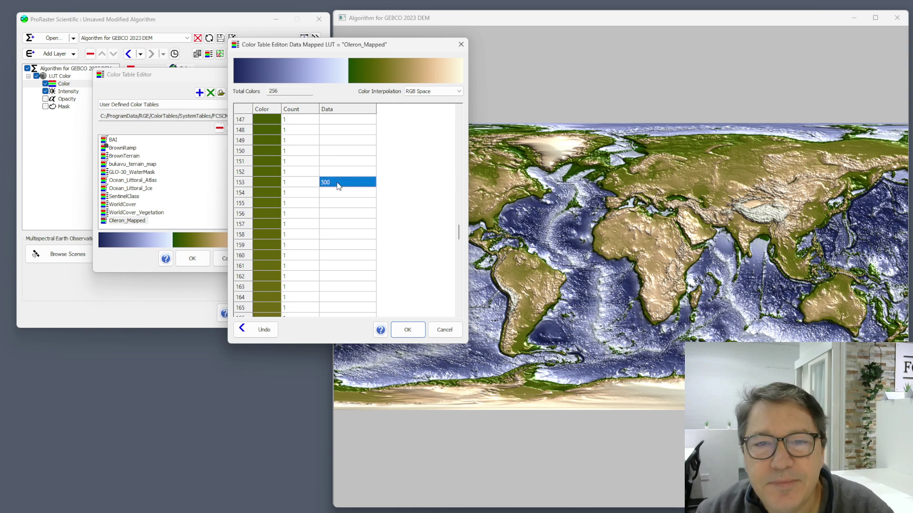
- Accept the Oleron_Mapped edits, close the Color Table Editor and choose Oleron_Mapped as the Color component's color table
{"action": "left_click", "coordinate": [409, 327]}
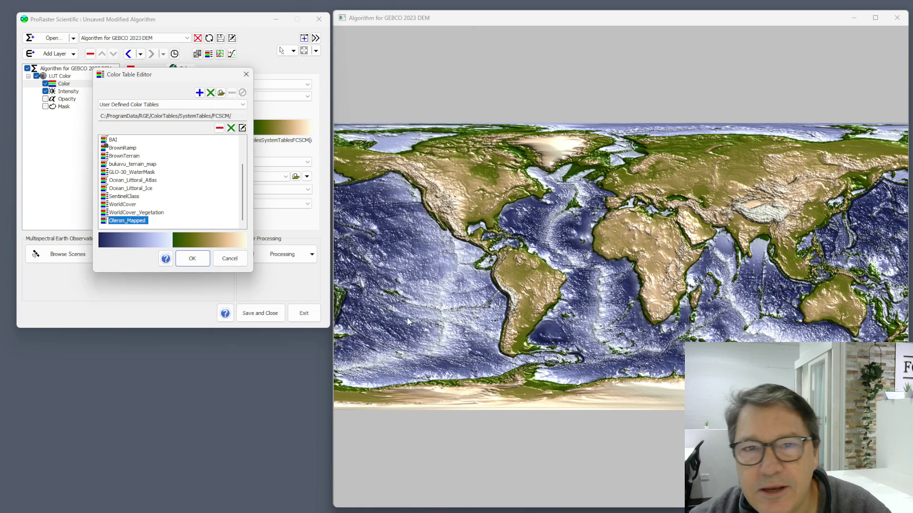
{"action": "left_click", "coordinate": [191, 258]}
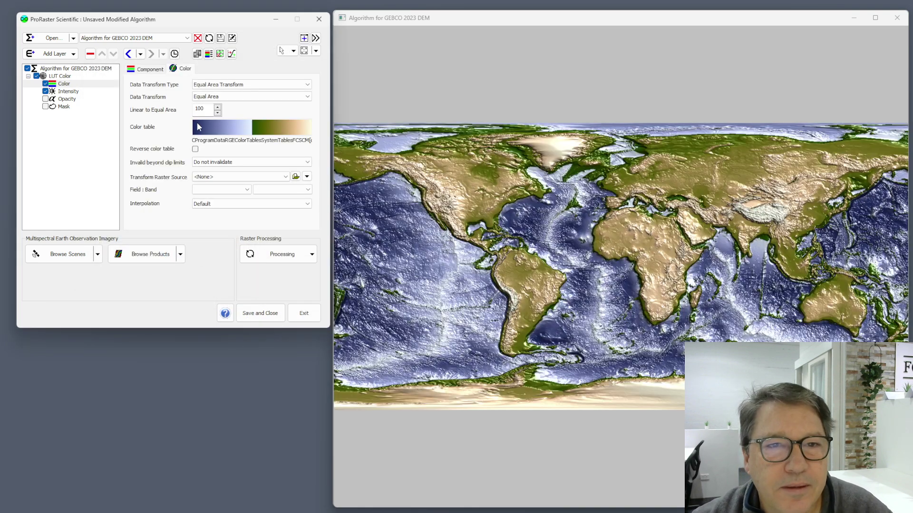
{"action": "left_click", "coordinate": [252, 127]}
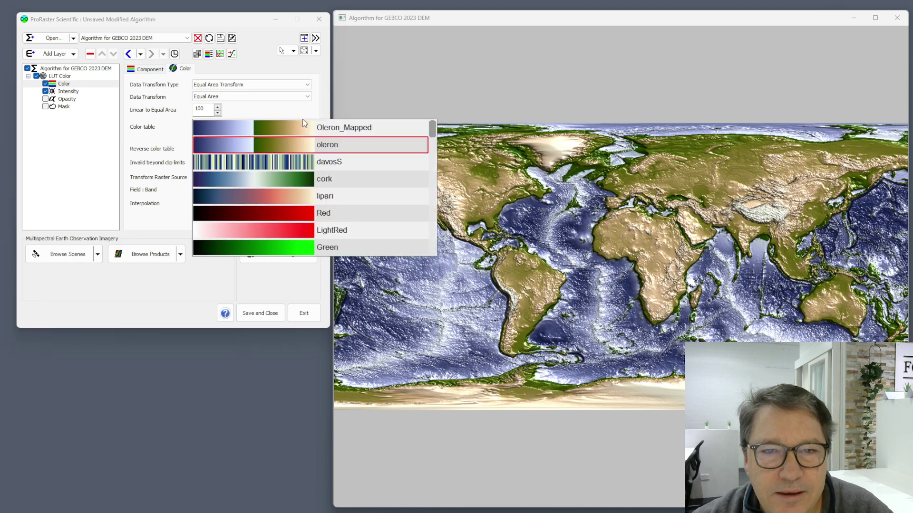
{"action": "left_click", "coordinate": [354, 131]}
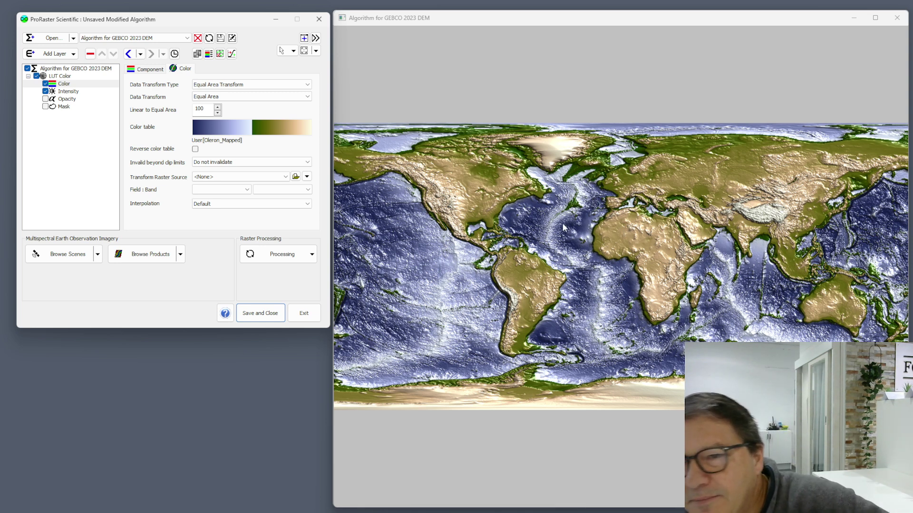
- Set the Color component's Data Transform Type to User Defined Color Tables and its Data Transform to Oleron_Mapped
{"action": "left_click", "coordinate": [273, 85]}
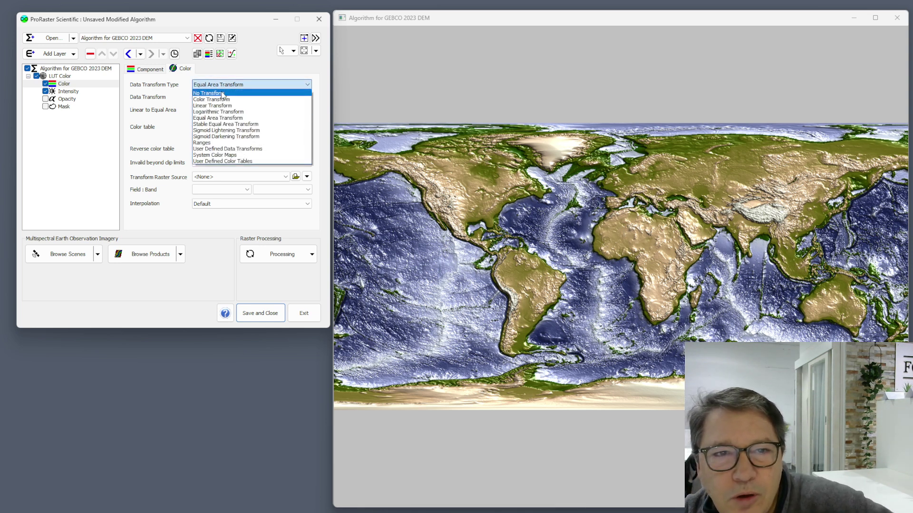
{"action": "left_click", "coordinate": [232, 161]}
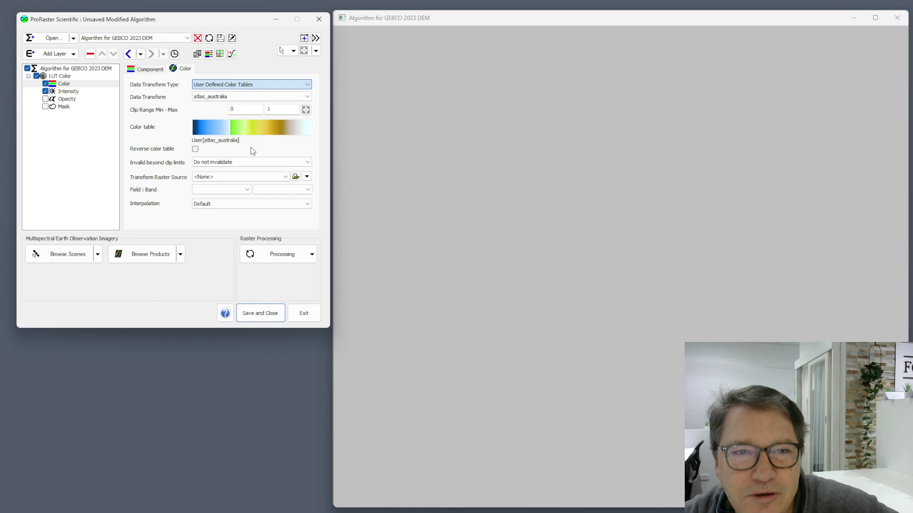
{"action": "left_click", "coordinate": [242, 97]}
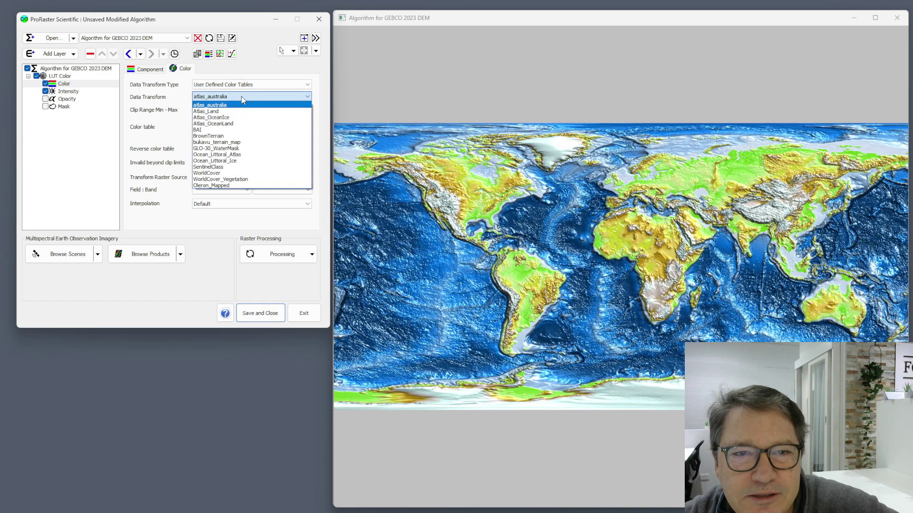
{"action": "left_click", "coordinate": [230, 186]}
{"action": "left_click", "coordinate": [230, 189]}
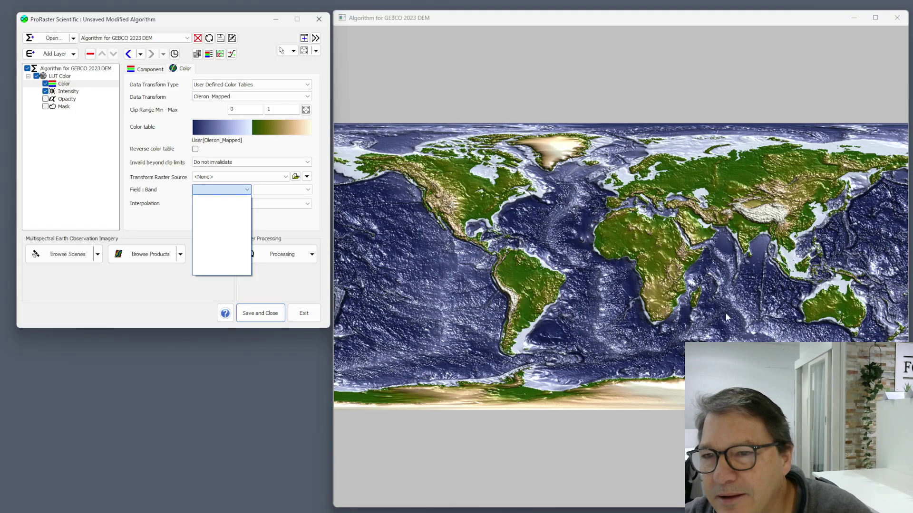
- Zoom in on India's west coast and turn on the display of data values at the pointer in the map
{"action": "scroll", "coordinate": [751, 253], "scroll_direction": "up", "scroll_amount": 10}
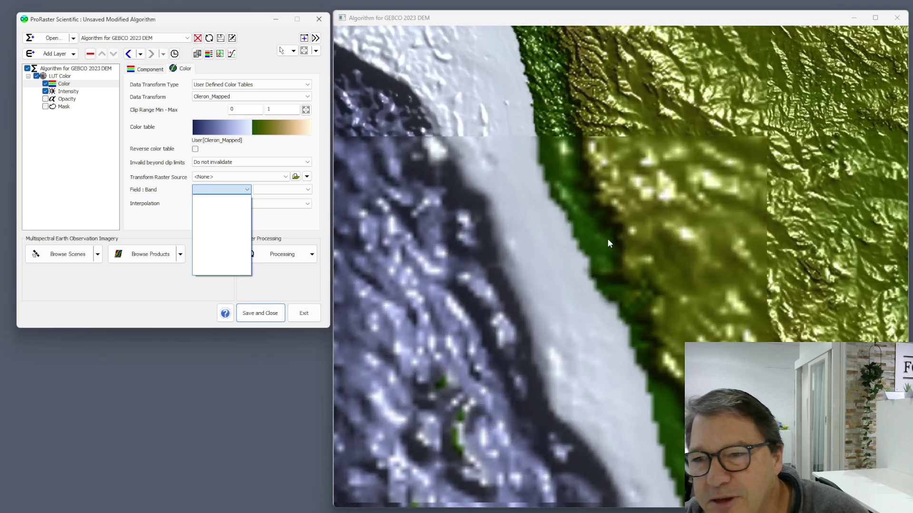
{"action": "left_click", "coordinate": [608, 239]}
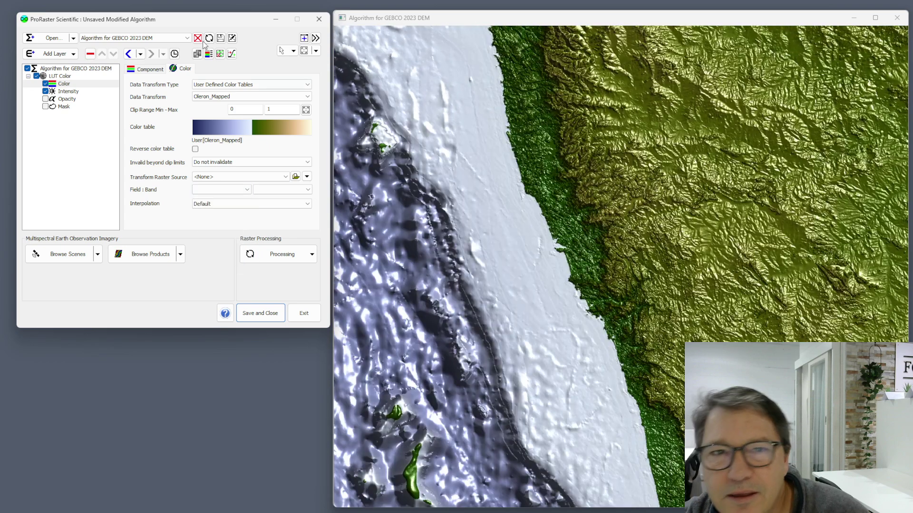
{"action": "left_click", "coordinate": [284, 52]}
{"action": "left_click", "coordinate": [313, 84]}
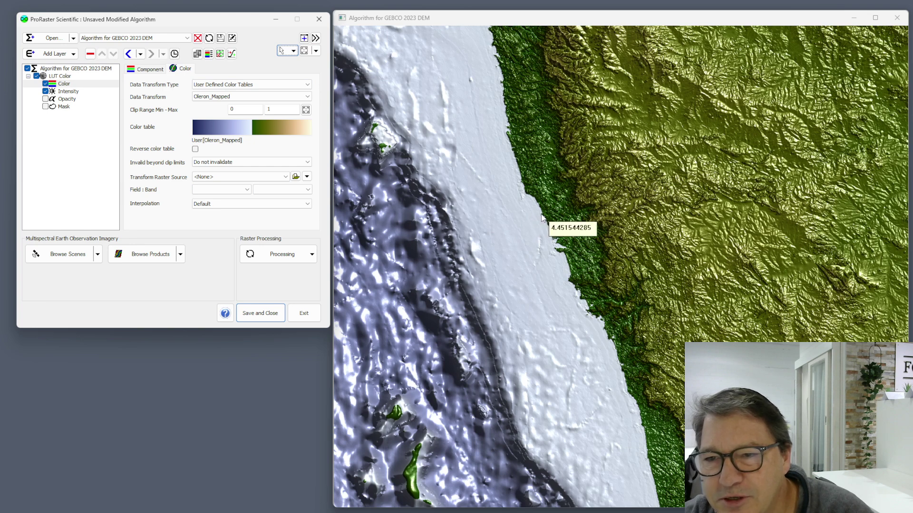
- Examine the colors and elevation values from India's coast across the interior to the Himalayas and Tibetan Plateau
{"action": "scroll", "coordinate": [657, 236], "scroll_direction": "down", "scroll_amount": 2}
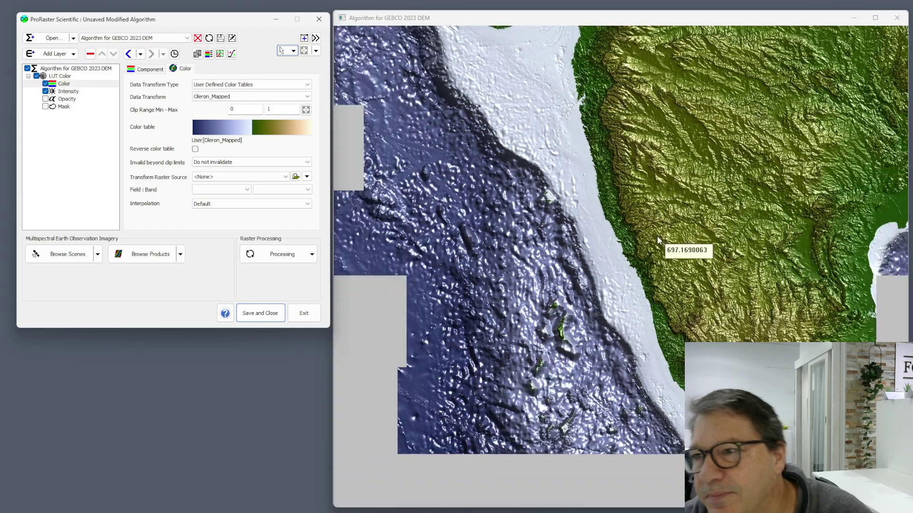
{"action": "scroll", "coordinate": [657, 236], "scroll_direction": "down", "scroll_amount": 1}
{"action": "left_click_drag", "start_coordinate": [679, 172], "coordinate": [649, 344]}
{"action": "left_click_drag", "start_coordinate": [733, 163], "coordinate": [588, 239]}
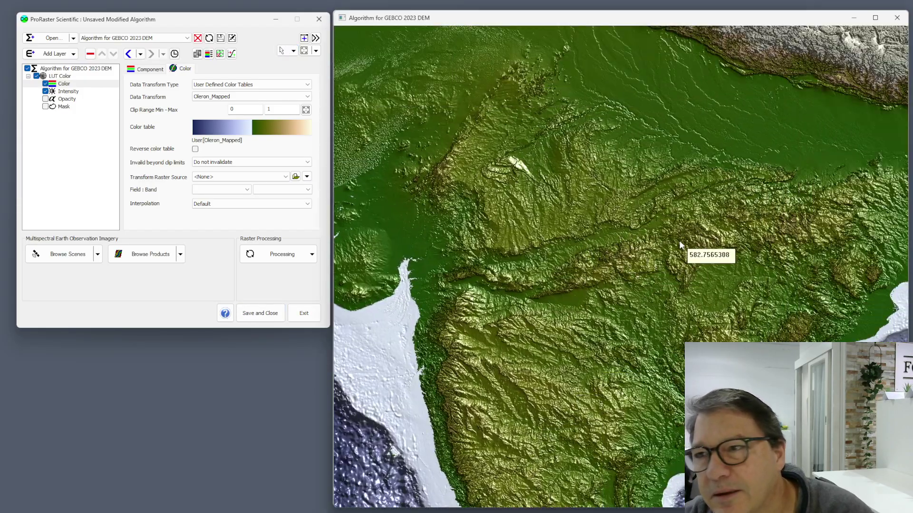
{"action": "scroll", "coordinate": [680, 243], "scroll_direction": "down", "scroll_amount": 1}
{"action": "scroll", "coordinate": [728, 196], "scroll_direction": "up", "scroll_amount": 1}
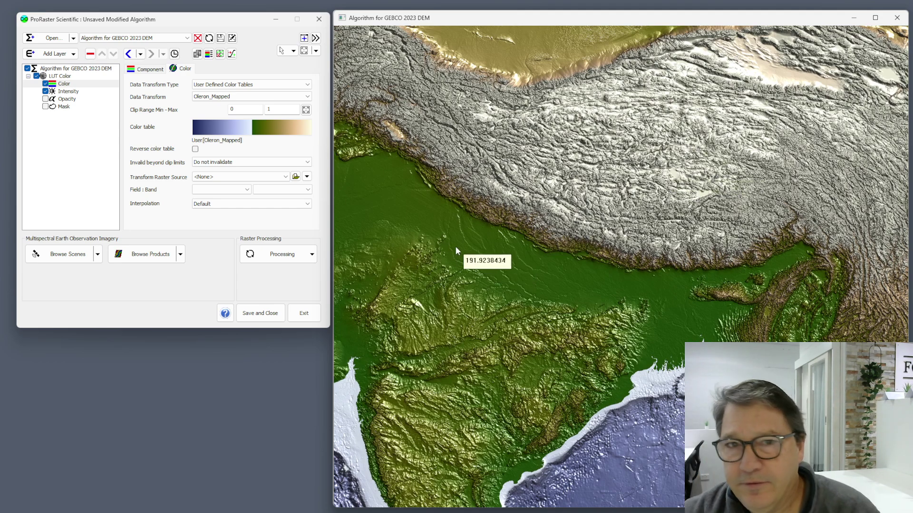
{"action": "scroll", "coordinate": [457, 246], "scroll_direction": "down", "scroll_amount": 2}
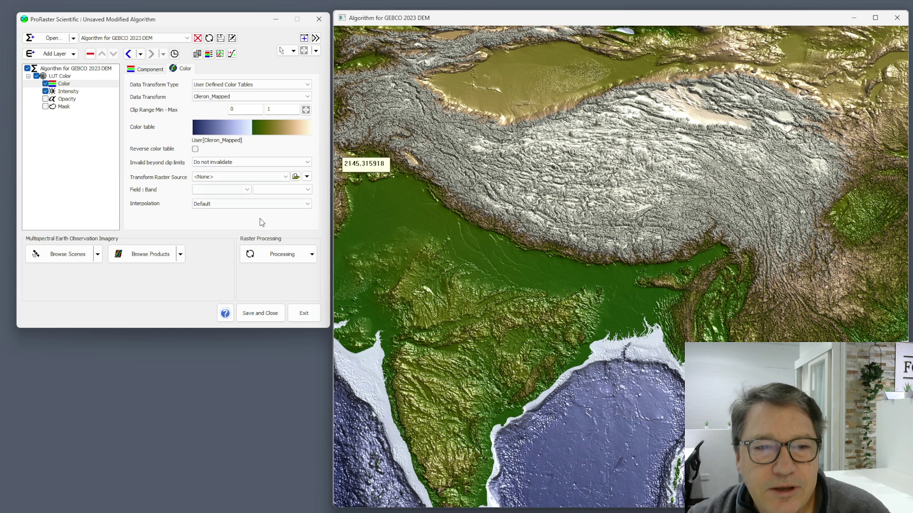